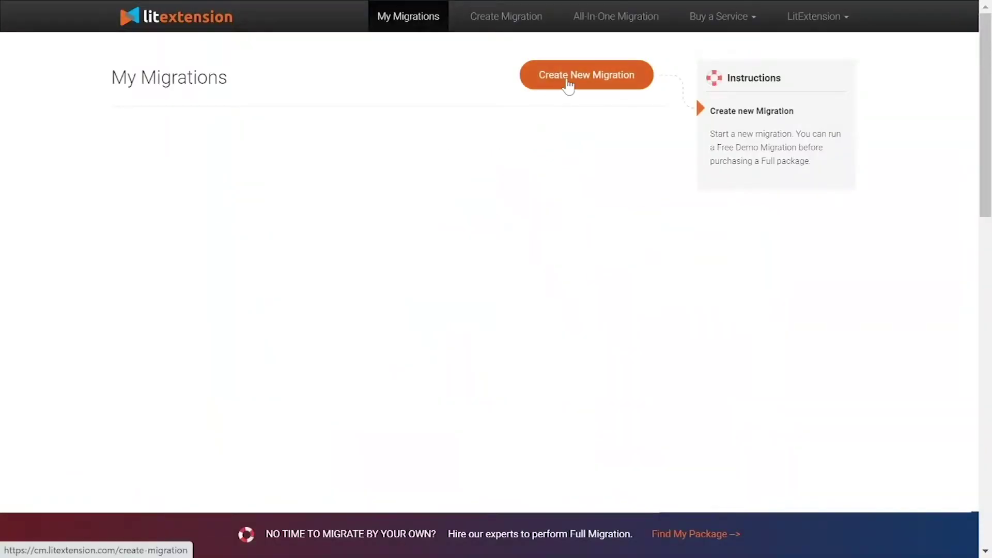
Step: Start a new migration and choose BigCommerce as the source cart type
left_click(568, 86)
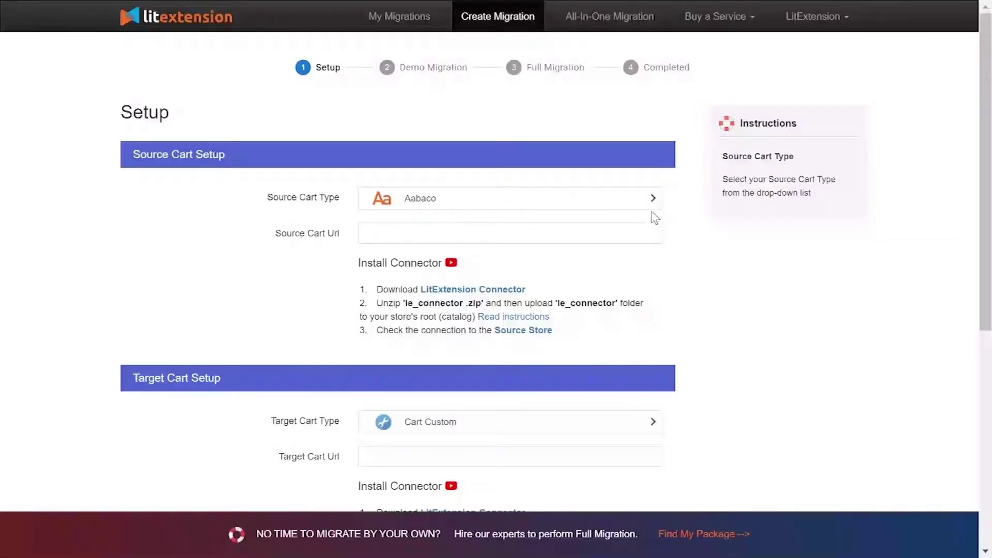
left_click(652, 206)
type("big")
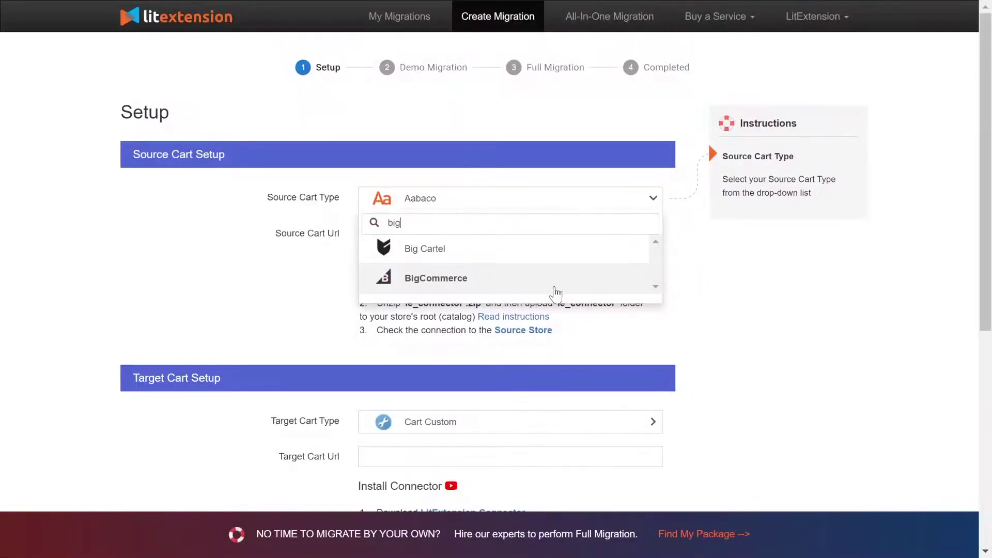
left_click(554, 286)
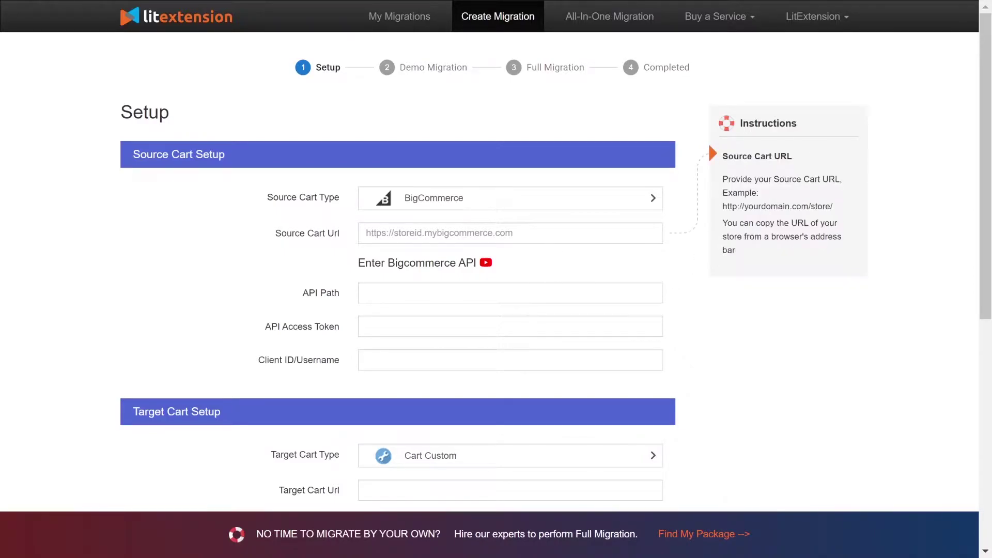
left_click(465, 233)
type("http://45.56.66.224/your_source_cart")
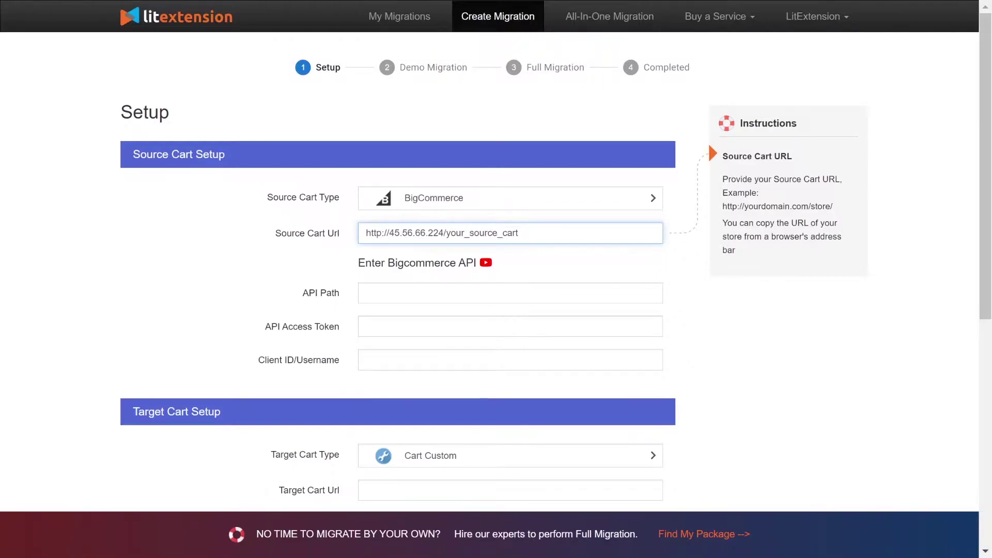
left_click(486, 263)
left_click(497, 274)
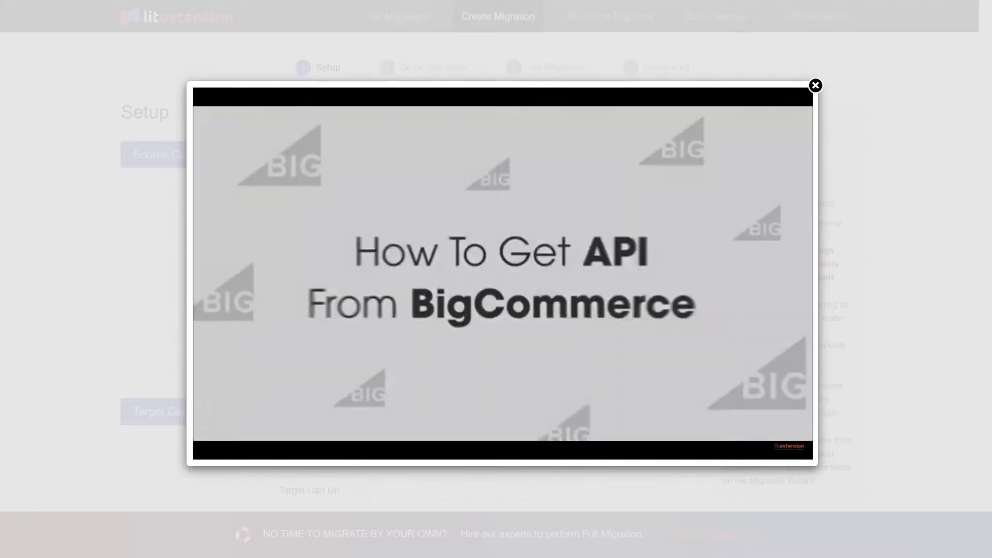
Step: Log in to BigCommerce and start a V2/V3 API token account named 'LitExtension API'
left_click(712, 294)
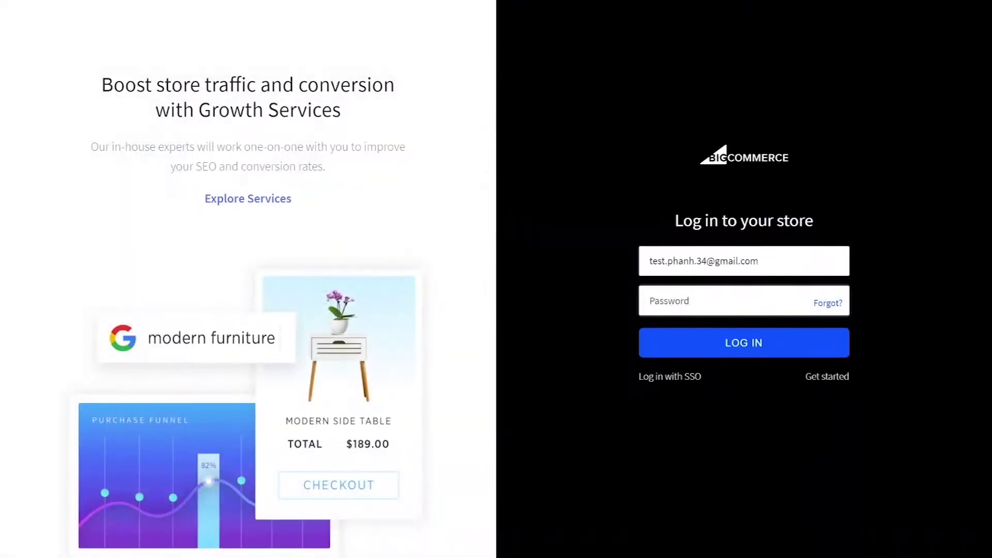
key("ctrl+v")
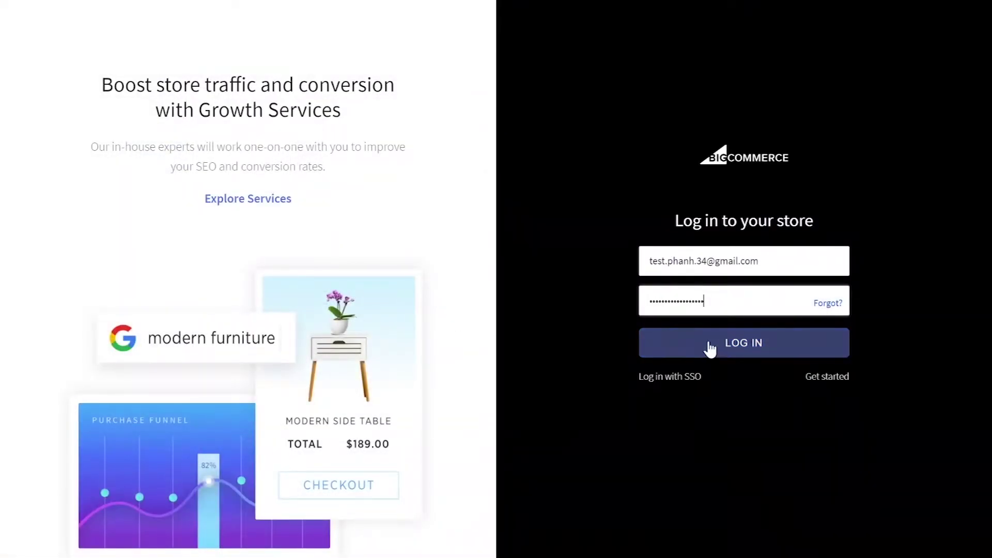
left_click(709, 349)
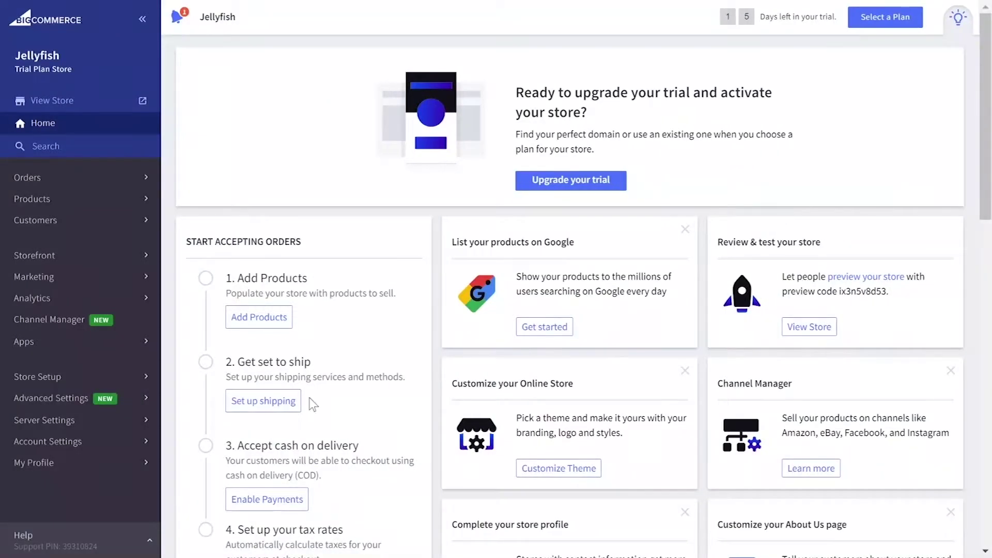
left_click(93, 399)
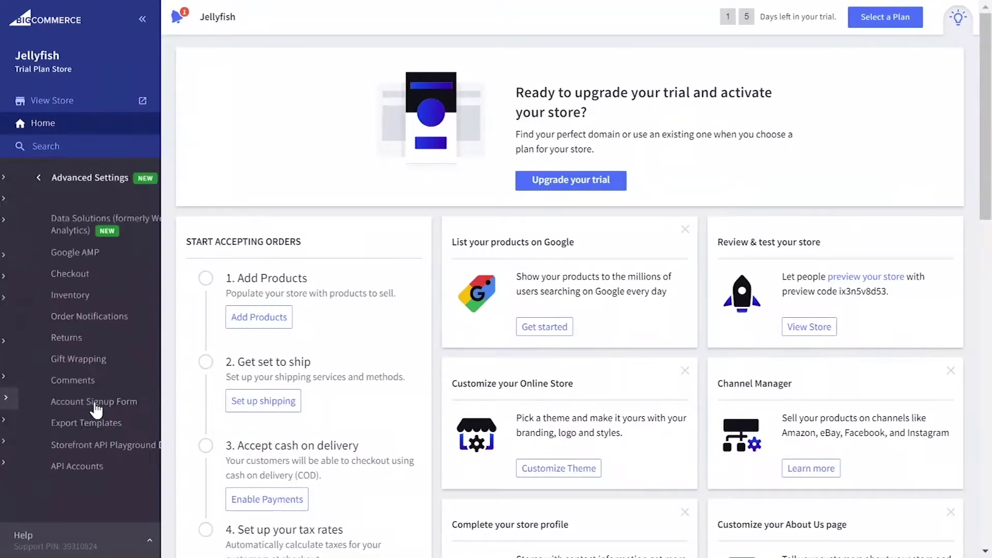
left_click(79, 465)
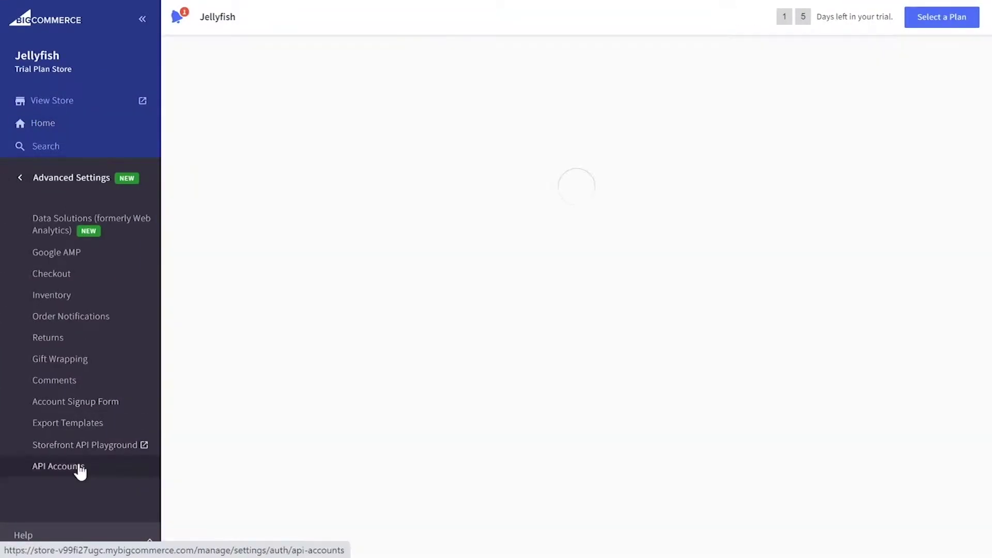
left_click(264, 116)
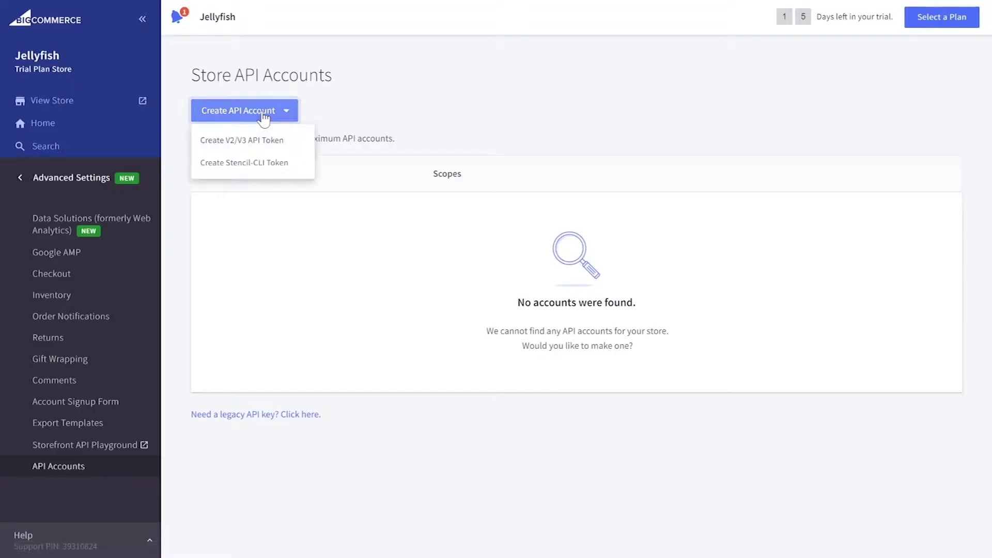
left_click(242, 140)
type("LitExtension API")
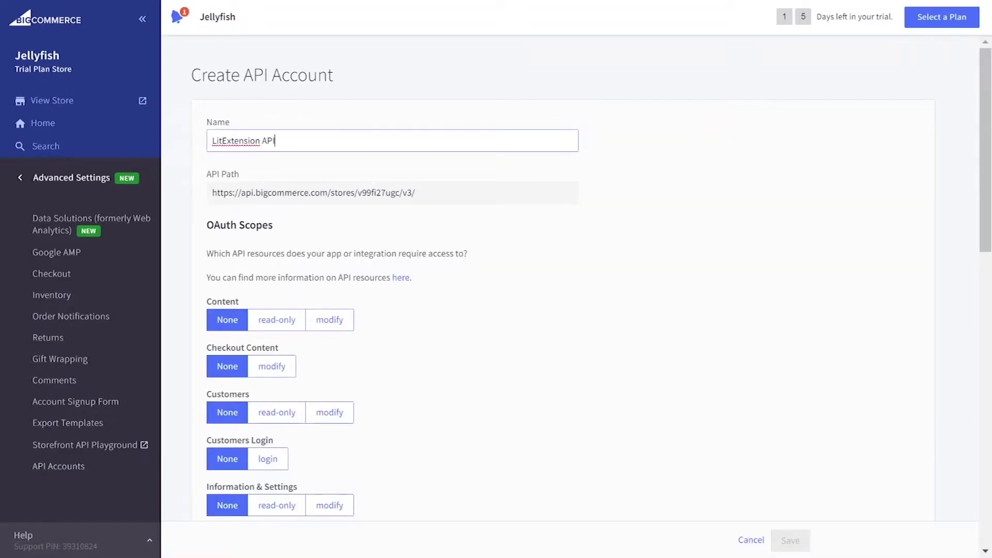
Step: Grant modify access to Content, Checkout Content, Customers, customer login and Information & Settings
left_click(329, 320)
left_click(271, 365)
left_click(329, 412)
left_click(268, 459)
left_click(330, 505)
scroll(455, 346, "down", 7)
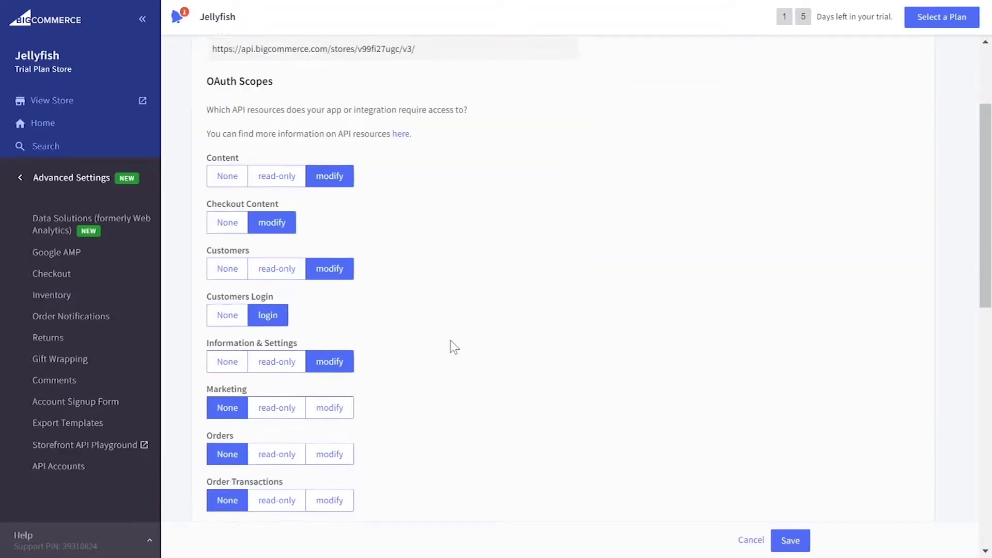
Step: Give Marketing, Orders, Products, Themes, Carts, Checkouts, Sites & Routes and channels modify access, save, and copy the token
left_click(330, 164)
left_click(330, 211)
left_click(330, 257)
left_click(271, 304)
left_click(277, 349)
left_click(330, 396)
left_click(329, 442)
left_click(329, 488)
scroll(432, 361, "down", 7)
left_click(330, 170)
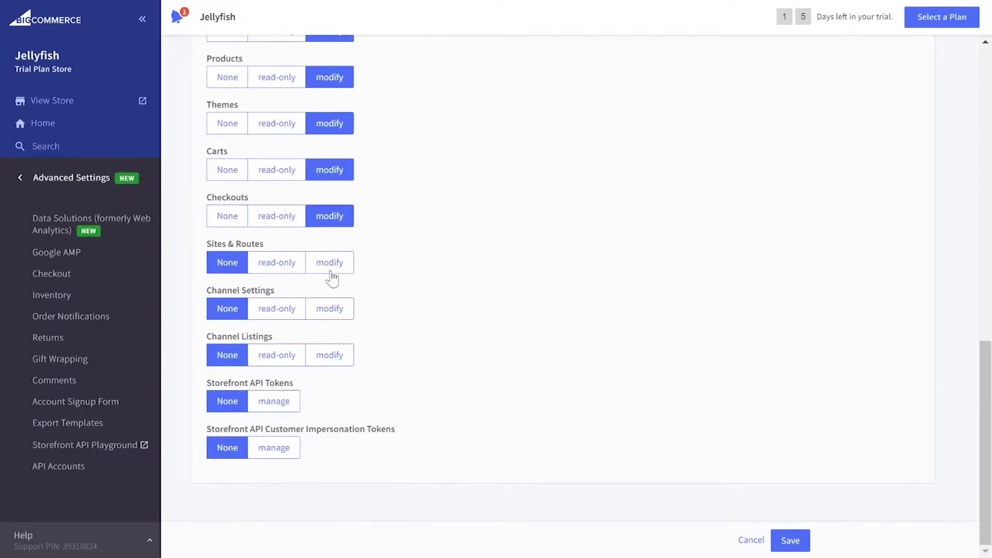
left_click(791, 541)
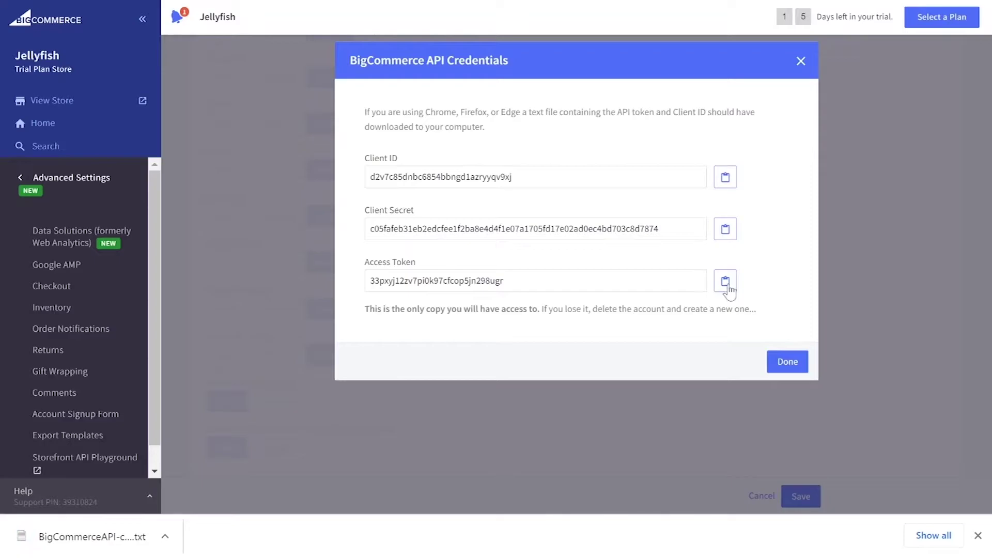
left_click(725, 282)
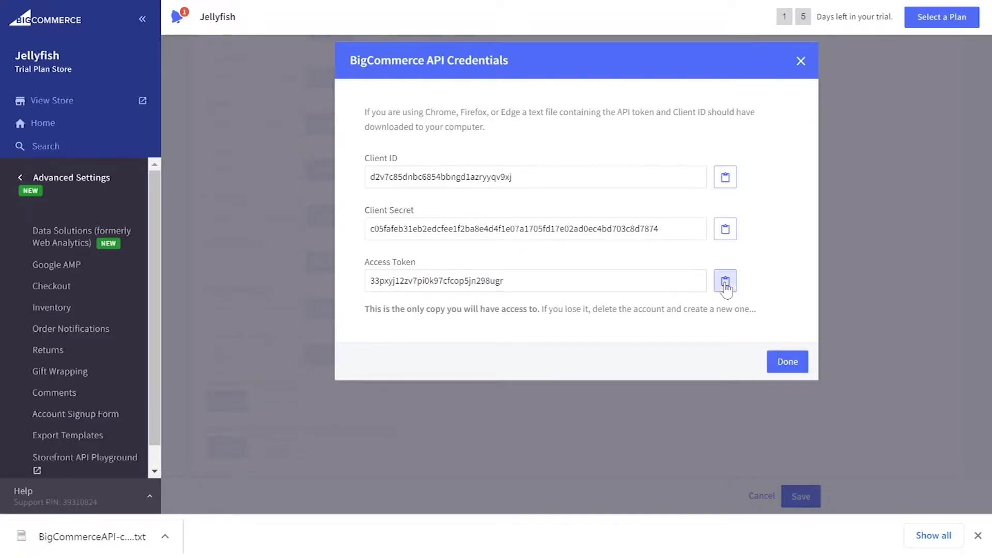
Step: Paste the BigCommerce API path, access token and client ID into LitExtension
left_click(790, 368)
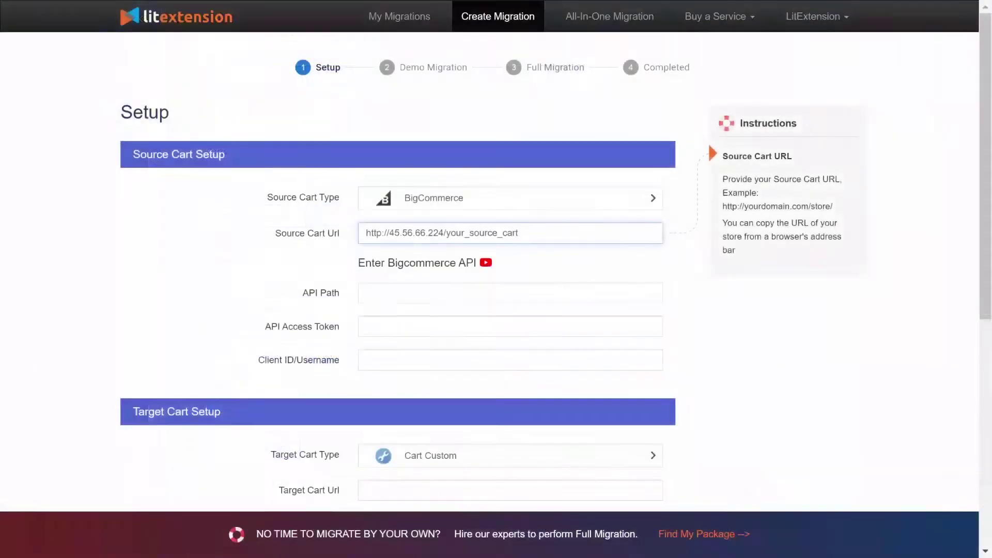
left_click(510, 293)
key("ctrl+v")
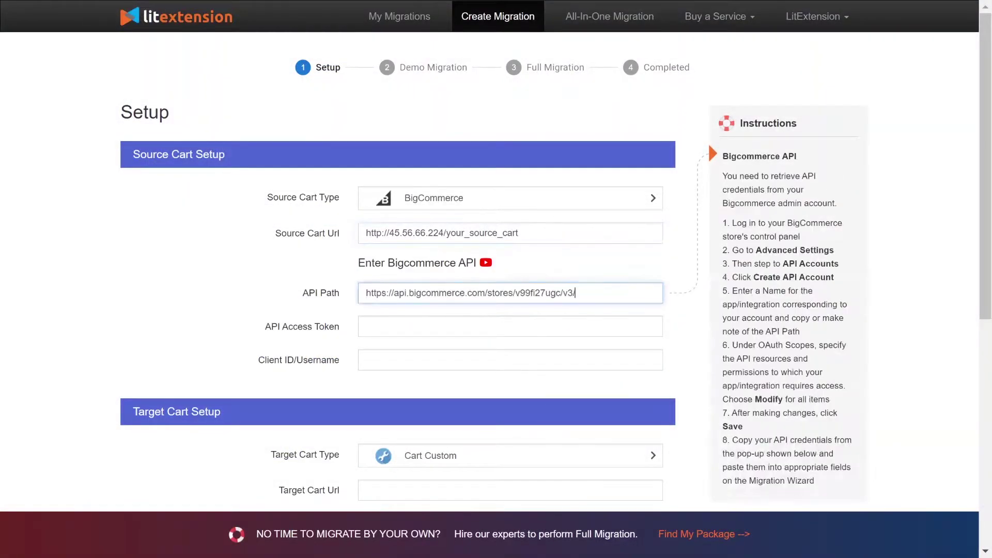
key("Tab")
key("ctrl+v")
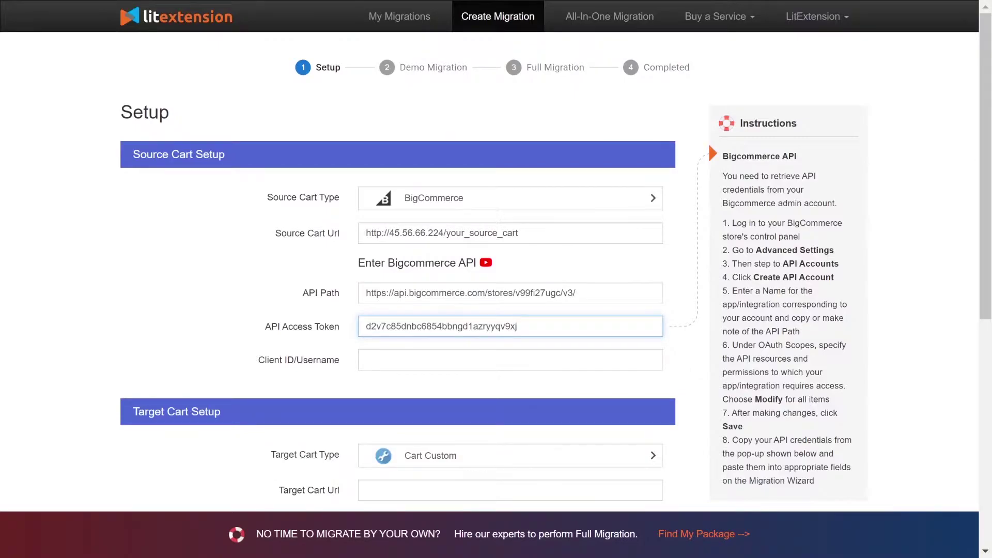
key("Tab")
key("ctrl+v")
Step: Choose Shopify as the target cart type and open the Shopify API how-to video
scroll(210, 281, "down", 3)
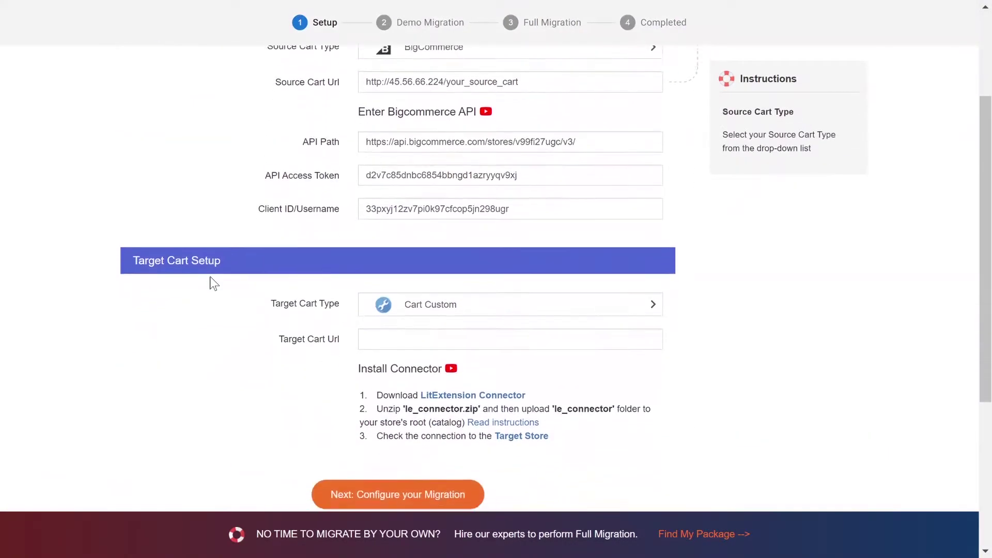
scroll(214, 283, "down", 1)
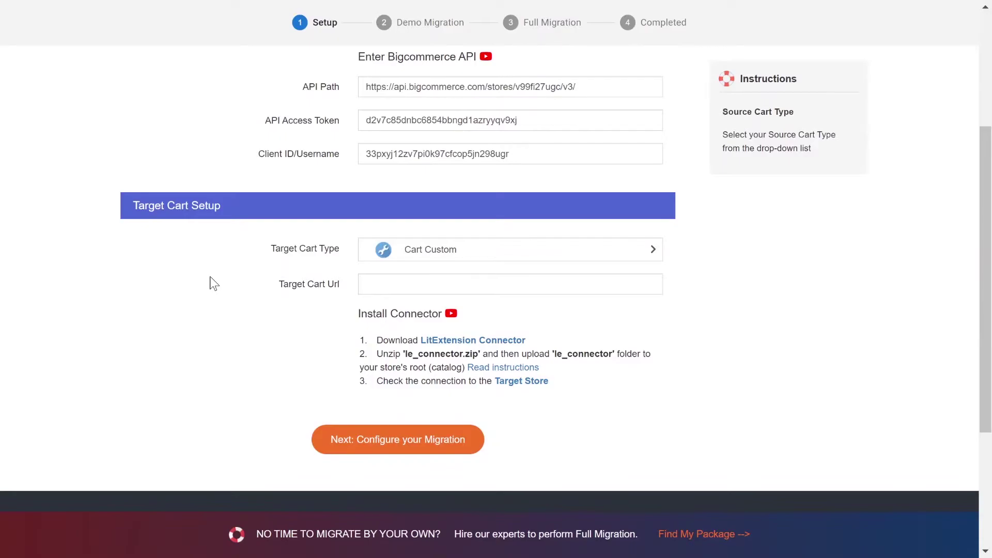
left_click(410, 258)
type("shopify")
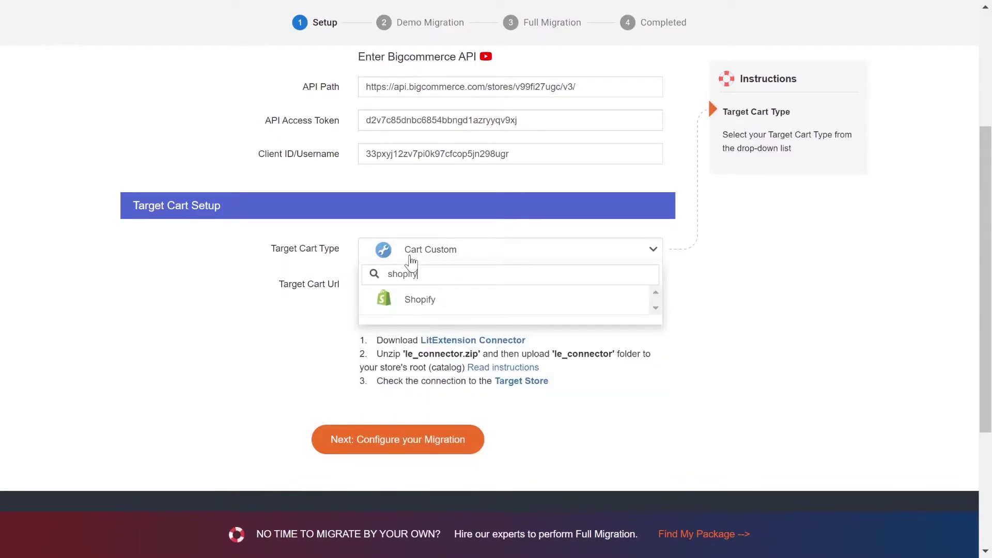
left_click(412, 297)
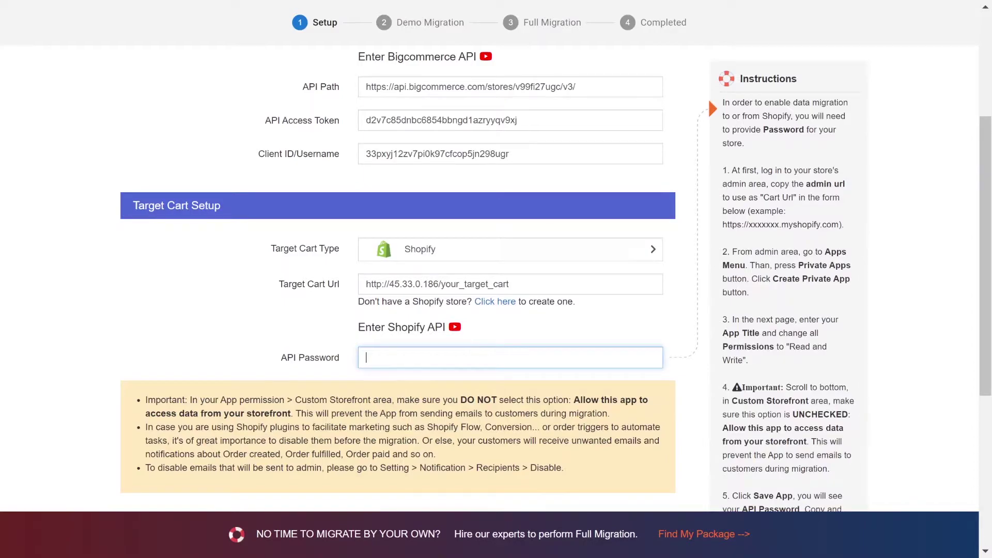
left_click(455, 326)
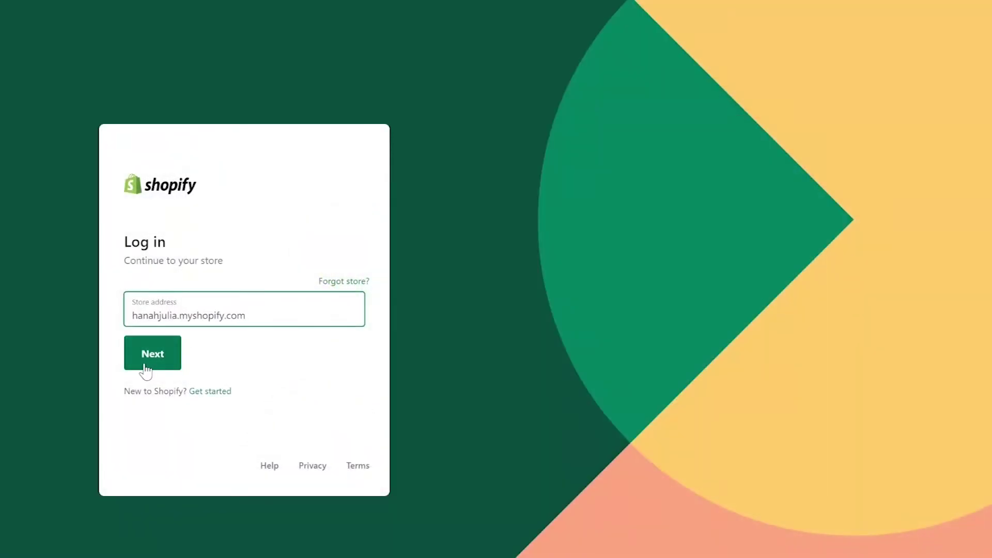
Step: Log in to the Shopify admin, passing the not-a-robot check
left_click(150, 357)
left_click(141, 324)
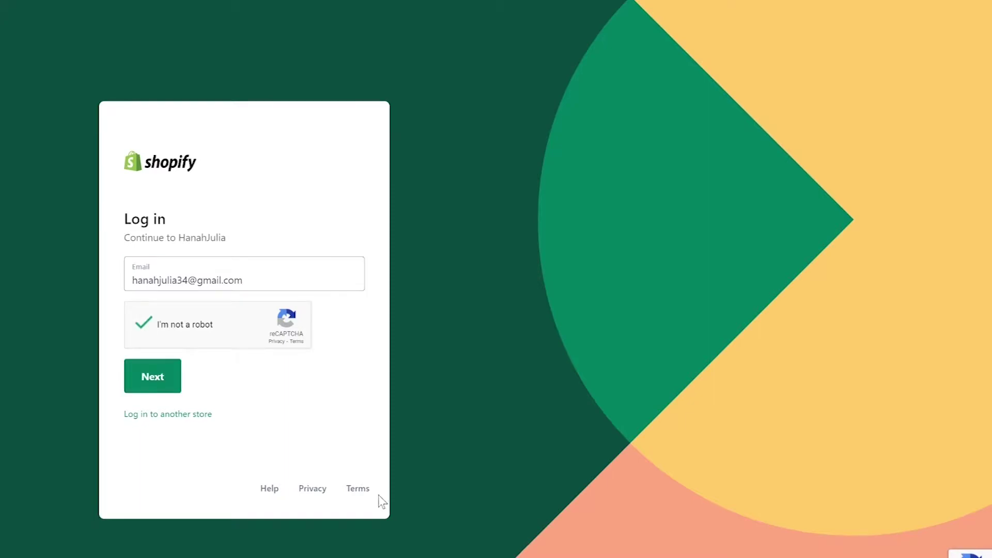
left_click(155, 375)
left_click(169, 362)
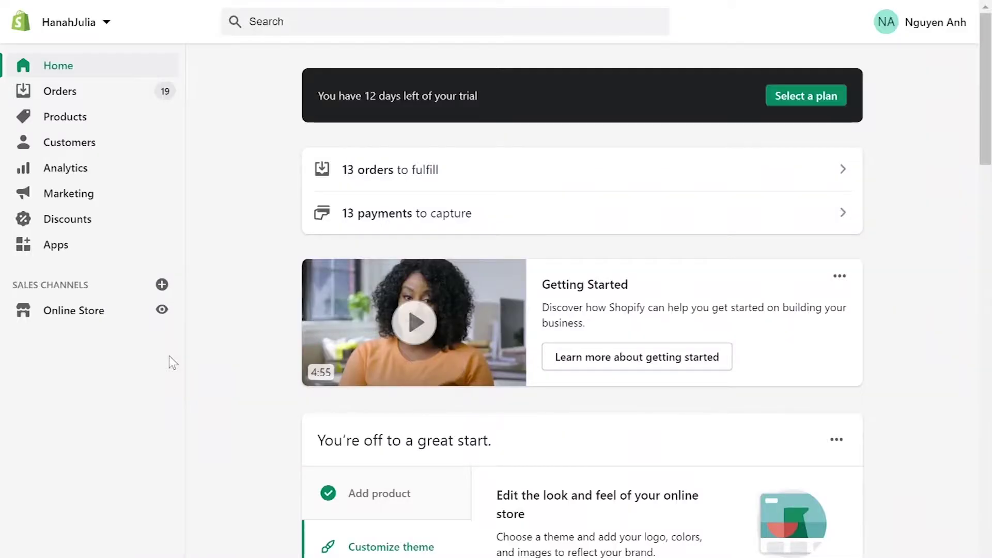
Step: Create a private app named 'x' and fill in the developer e-mail
left_click(51, 245)
scroll(565, 77, "down", 5)
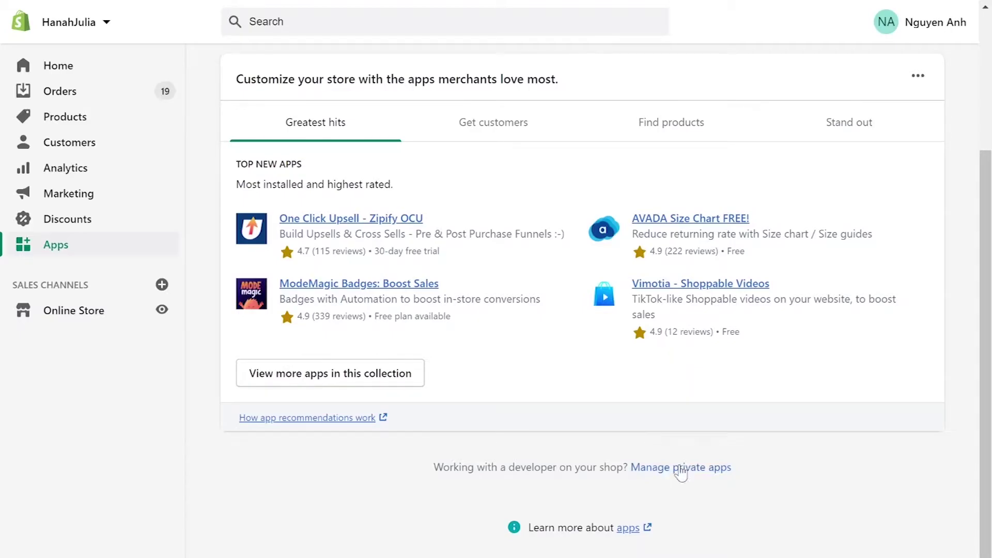
left_click(678, 465)
type("xtension")
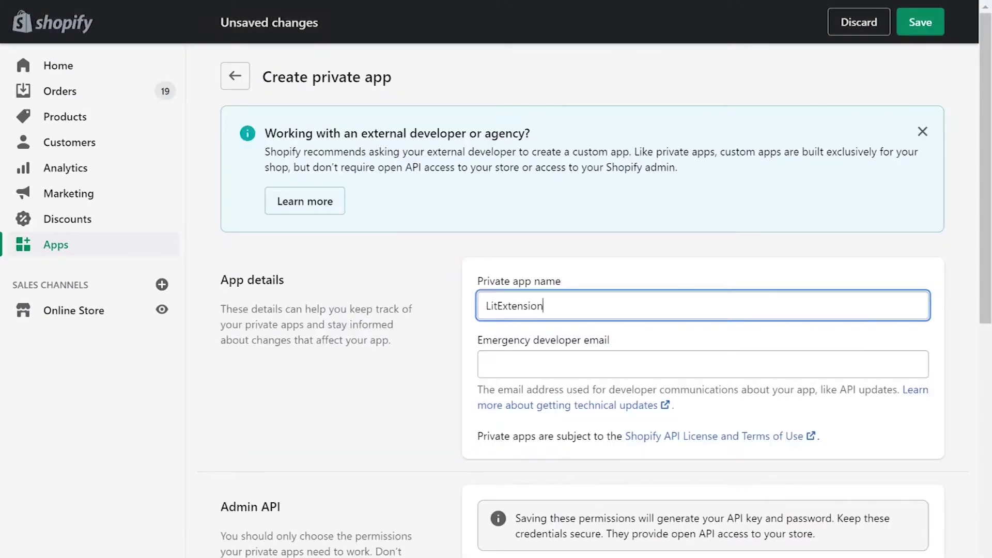
left_click(703, 364)
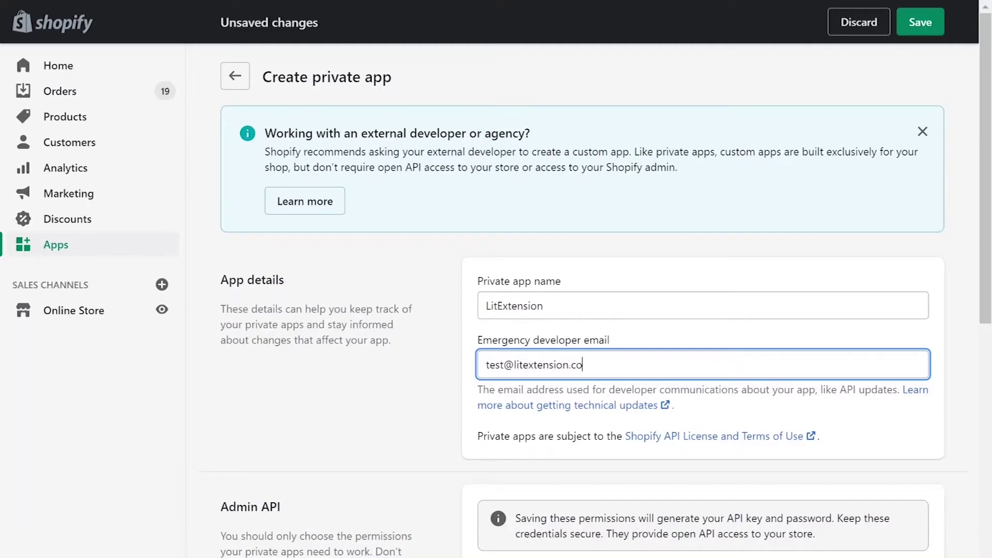
scroll(597, 301, "down", 5)
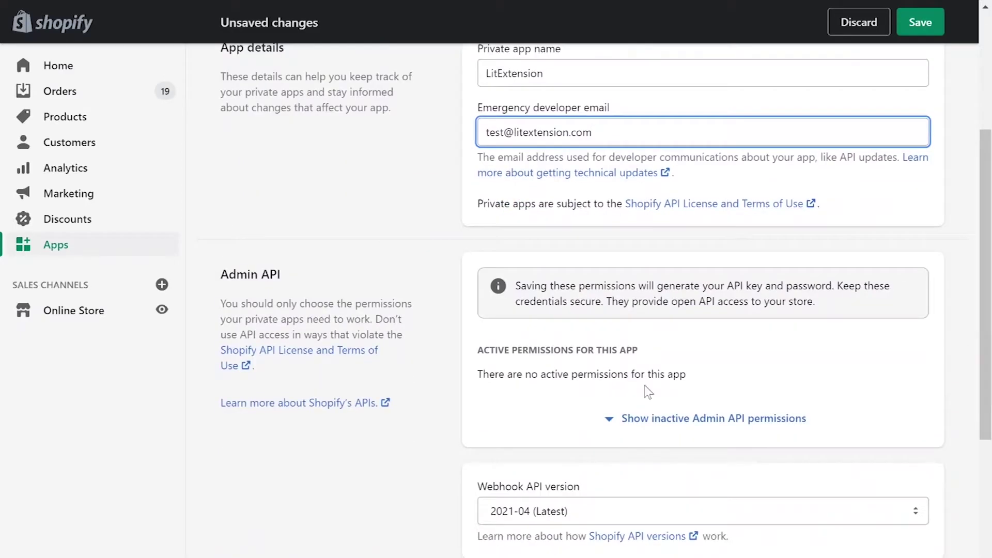
Step: Set Analytics to Read, and Assigned fulfillment orders and Customers to Read and write
left_click(692, 418)
left_click(863, 441)
left_click(845, 476)
scroll(868, 362, "down", 6)
left_click(866, 197)
left_click(856, 249)
left_click(867, 280)
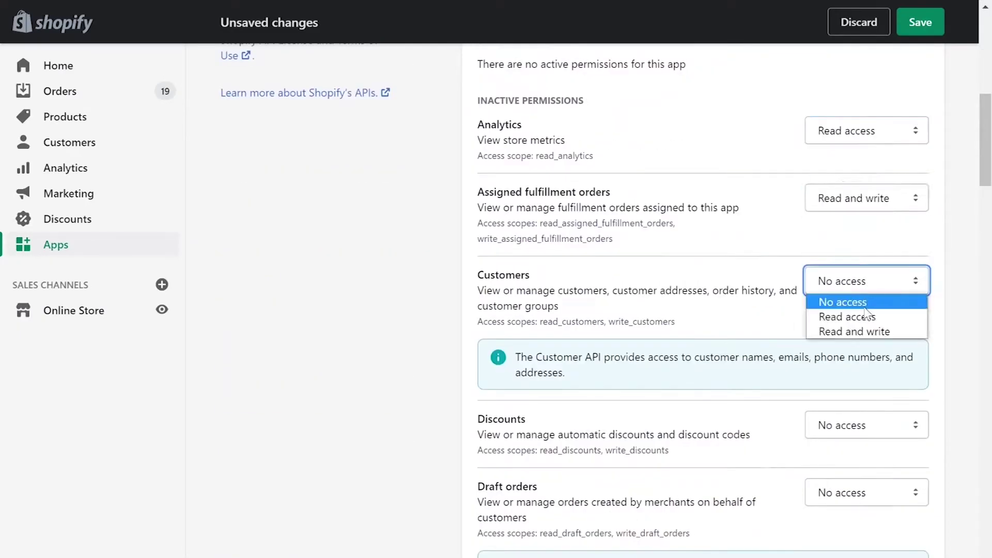
left_click(847, 316)
scroll(853, 362, "down", 8)
Step: Give Draft orders, Fulfillment services, Gift cards, Inventory read and write; GDPR requests and Locations read
left_click(867, 105)
left_click(854, 155)
left_click(866, 249)
left_click(854, 299)
left_click(867, 378)
left_click(848, 414)
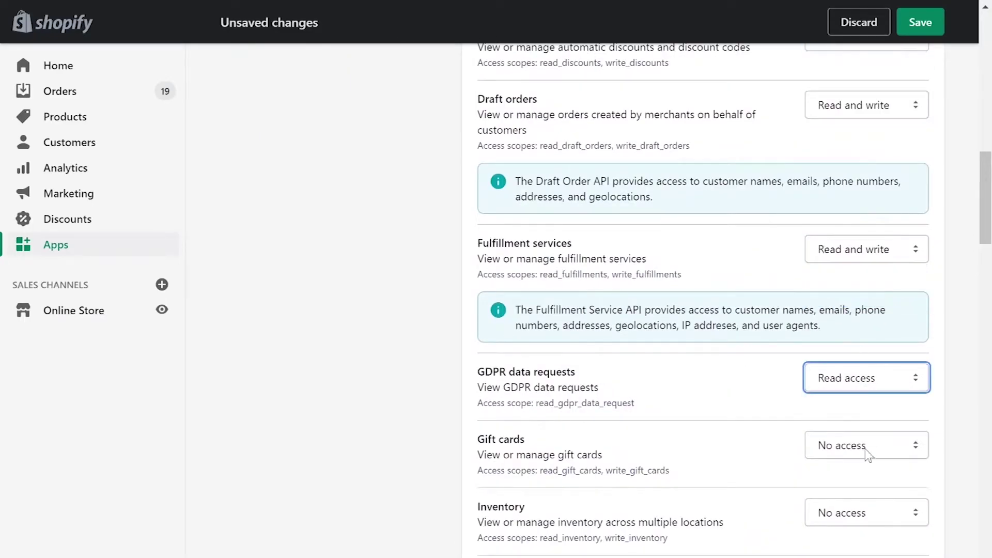
left_click_drag(866, 445, 854, 495)
scroll(873, 467, "down", 7)
left_click(867, 125)
left_click(854, 175)
left_click_drag(867, 192, 854, 310)
left_click(866, 328)
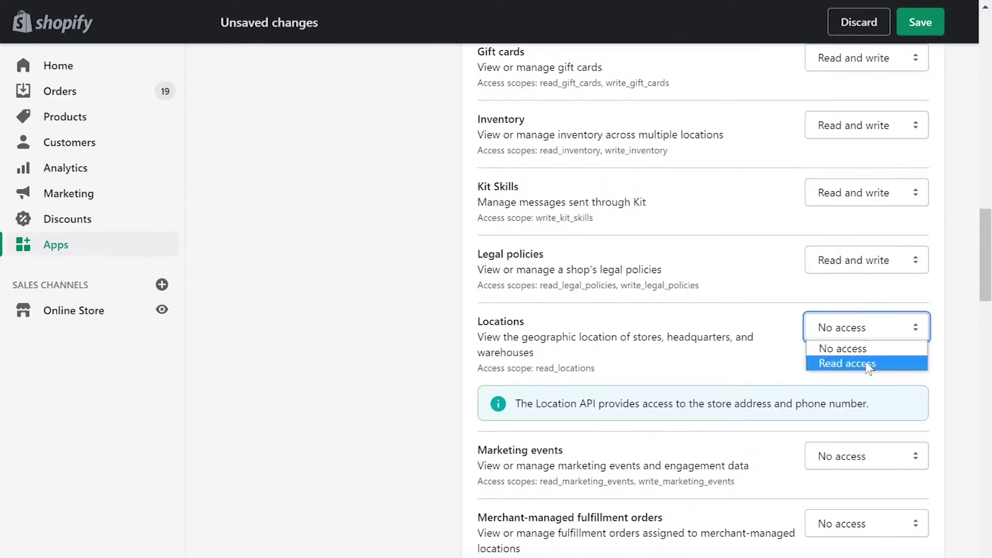
left_click(868, 364)
scroll(866, 258, "down", 6)
Step: Set Marketing events, merchant-managed fulfillment, Online Store pages, Order editing and Orders to read and write
left_click_drag(866, 146, 854, 197)
left_click_drag(866, 214, 854, 264)
left_click_drag(867, 311, 854, 430)
left_click(863, 446)
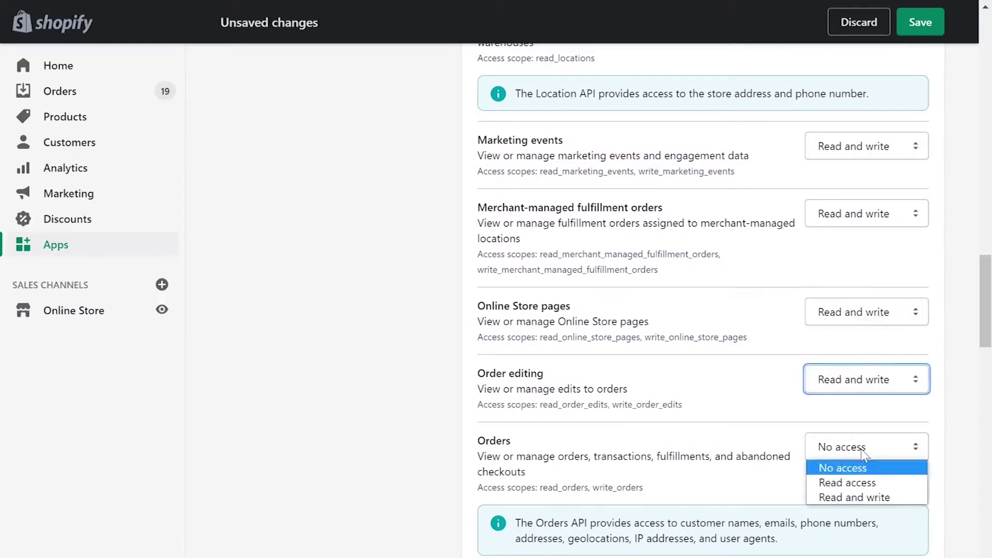
left_click(854, 497)
scroll(860, 465, "down", 8)
Step: Set Price rules, Product listings, Products, Reports and Resource feedback to read and write
left_click(866, 126)
left_click(854, 176)
left_click(867, 193)
left_click(854, 243)
left_click(867, 261)
left_click(854, 311)
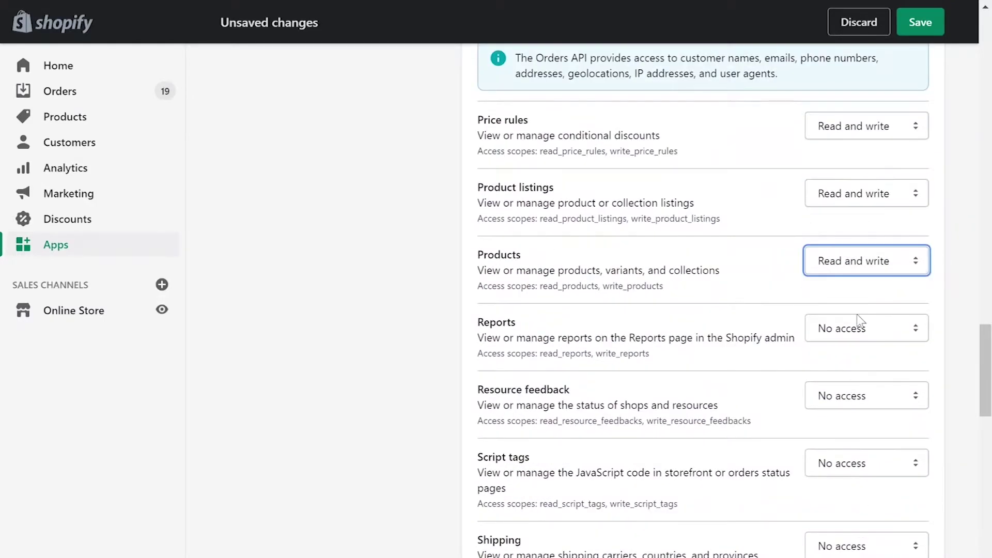
left_click_drag(866, 328, 854, 378)
left_click(866, 395)
left_click(854, 446)
left_click_drag(867, 463, 854, 513)
scroll(880, 491, "down", 7)
Step: Give Shop locale and Shopify Payments accounts, bank accounts, disputes and payouts read access
left_click_drag(867, 159, 854, 208)
left_click(866, 287)
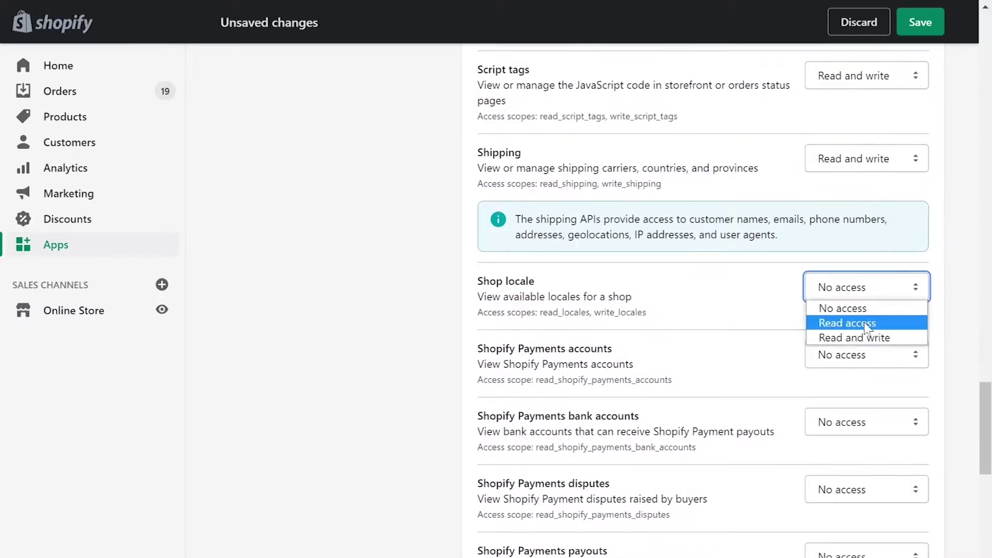
left_click(866, 337)
left_click_drag(866, 354, 854, 390)
left_click(867, 422)
left_click(854, 457)
left_click(867, 489)
left_click(854, 525)
scroll(839, 263, "down", 7)
Step: Set Store content, Themes, Third-party fulfillment orders and Translations to read and write
left_click_drag(867, 92, 854, 208)
left_click(867, 288)
left_click(854, 339)
left_click(866, 355)
left_click(854, 405)
left_click_drag(867, 454, 862, 504)
scroll(620, 465, "down", 1)
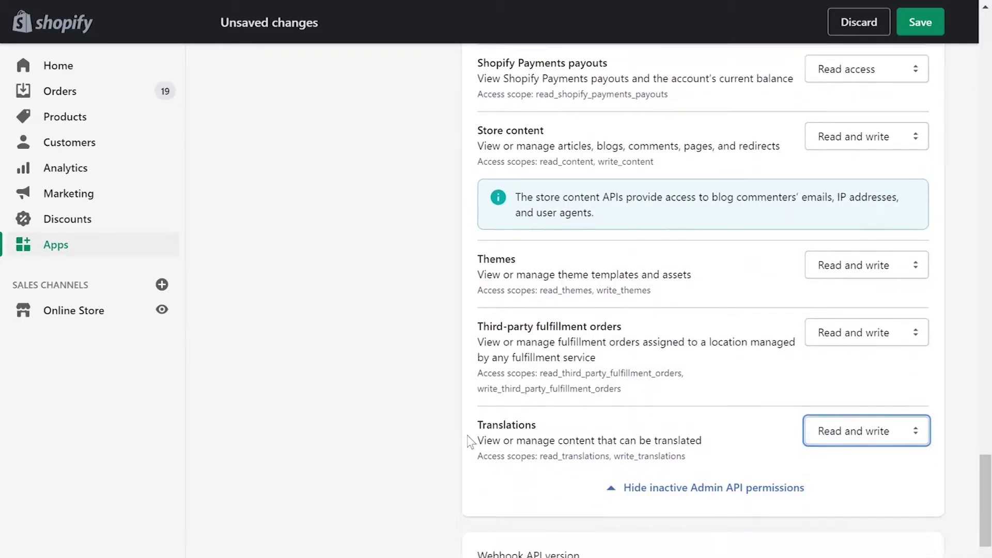
scroll(470, 441, "down", 7)
Step: Save and confirm creation of the private app, then reveal and copy its Admin API password
left_click(913, 488)
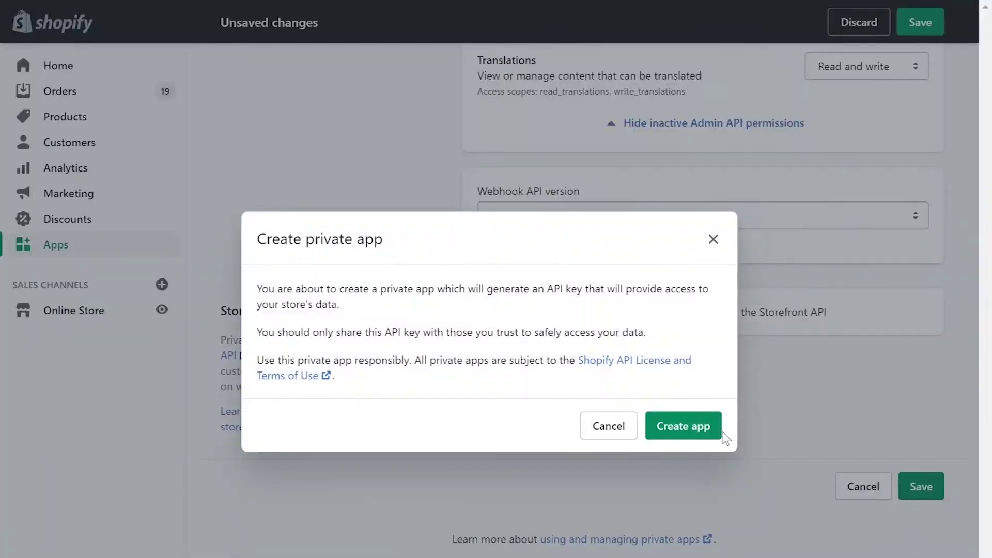
left_click(716, 430)
scroll(723, 434, "down", 5)
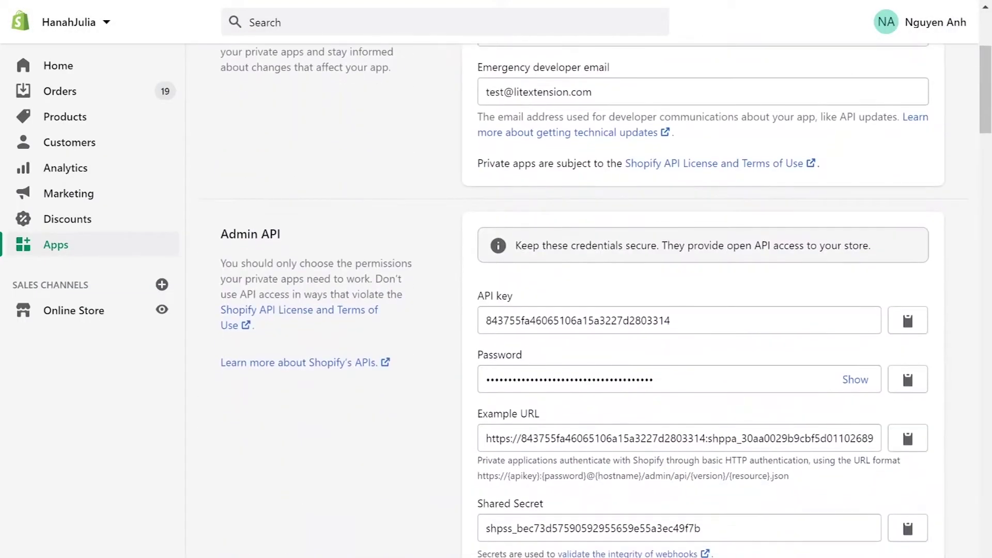
left_click(856, 381)
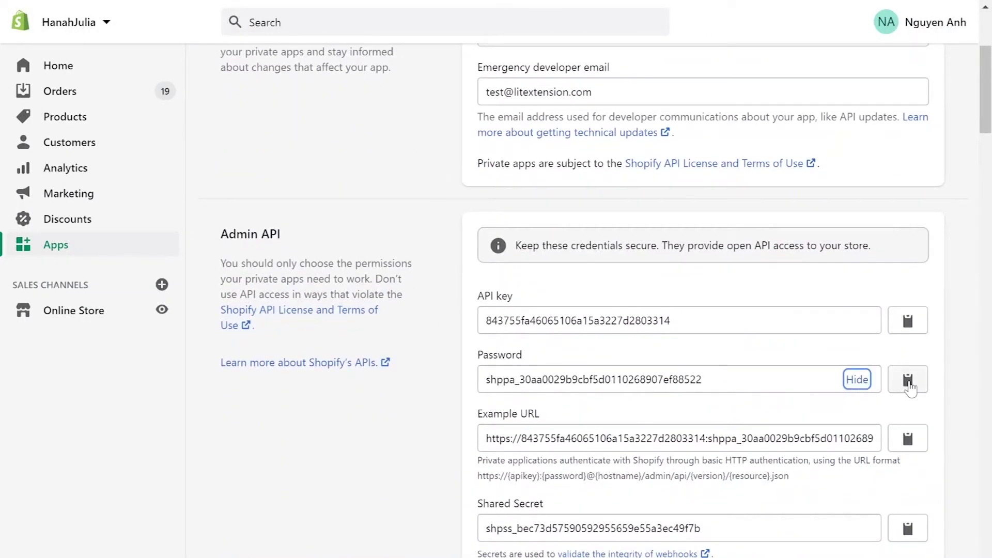
left_click(908, 382)
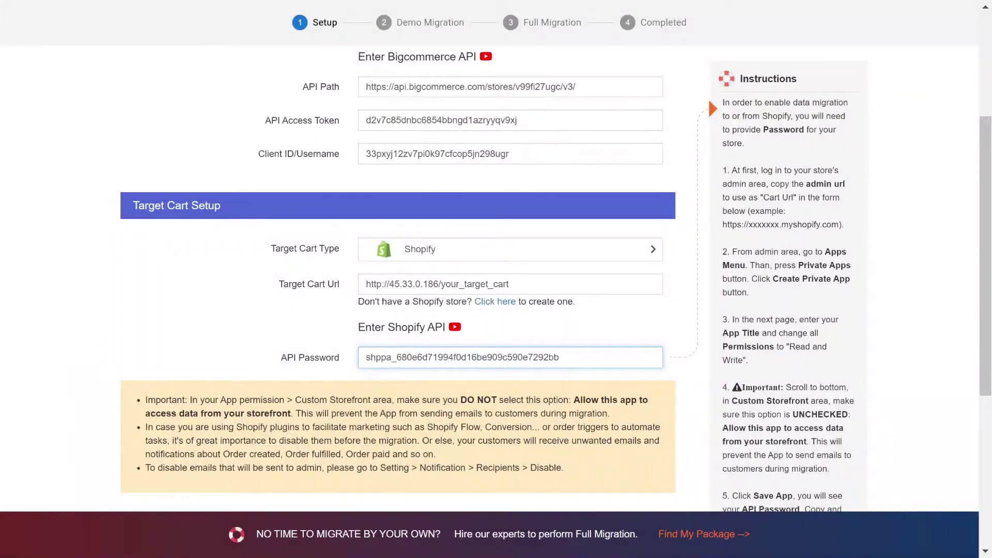
Step: Proceed to Configure your Migration and select all entities, including products, customers, orders, pages and coupons
left_click(174, 325)
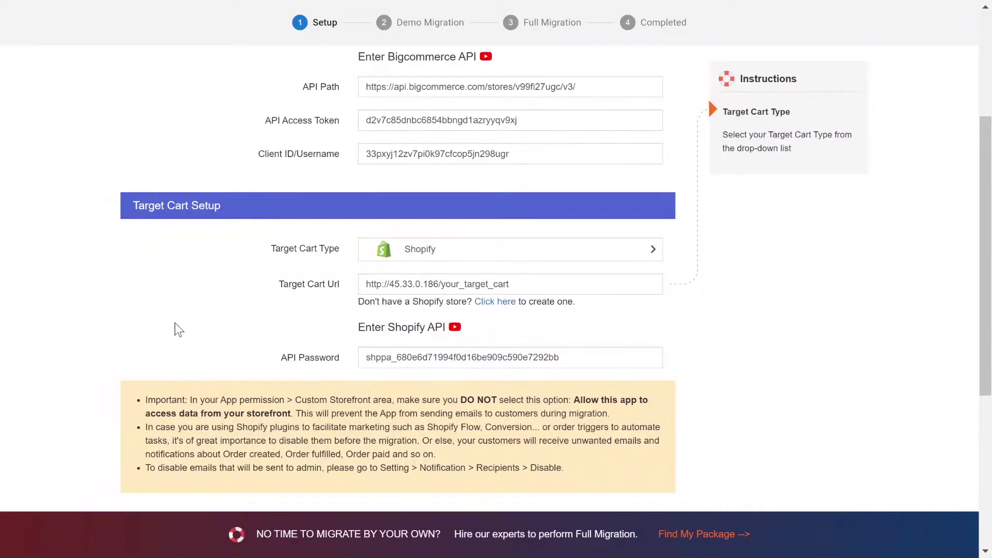
scroll(174, 322, "down", 2)
scroll(174, 322, "down", 1)
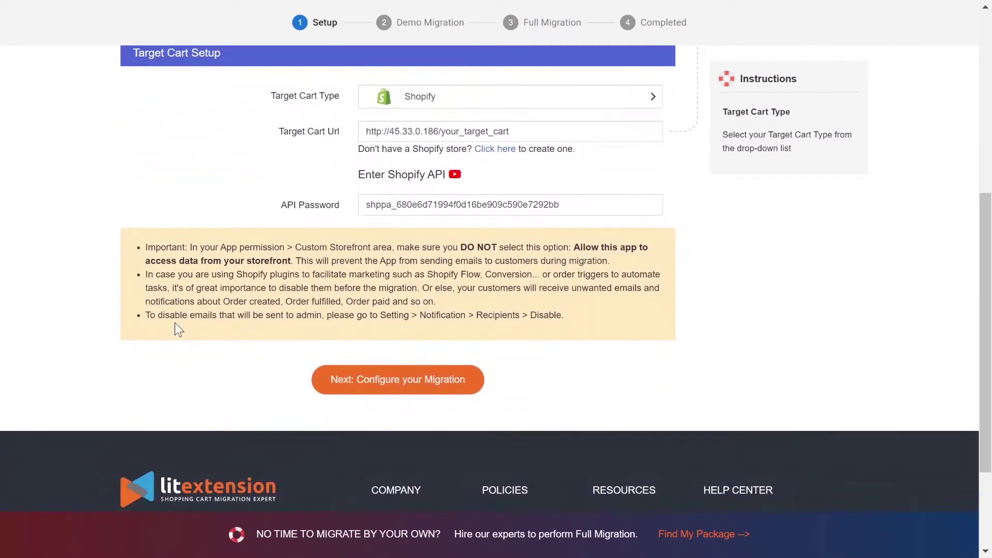
left_click(388, 398)
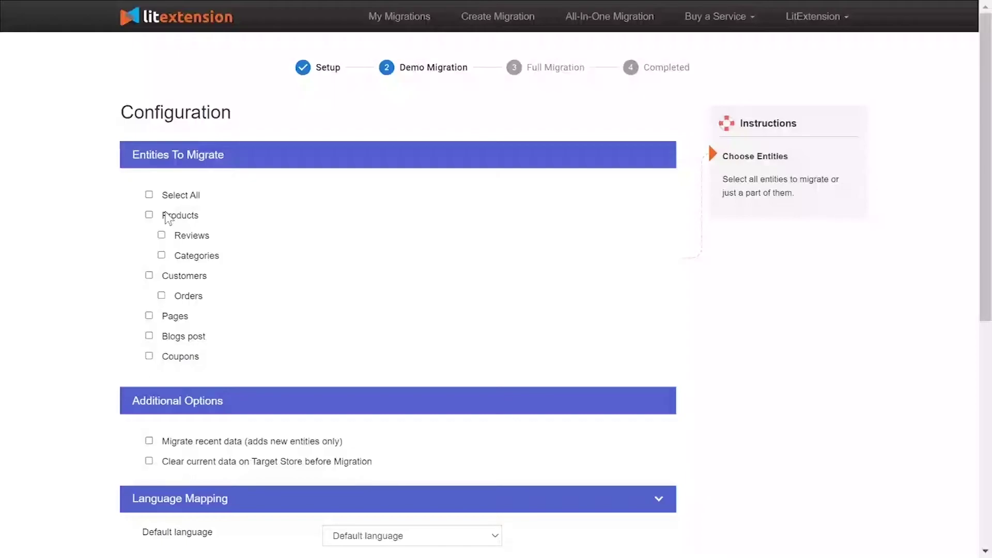
left_click(167, 217)
left_click(171, 279)
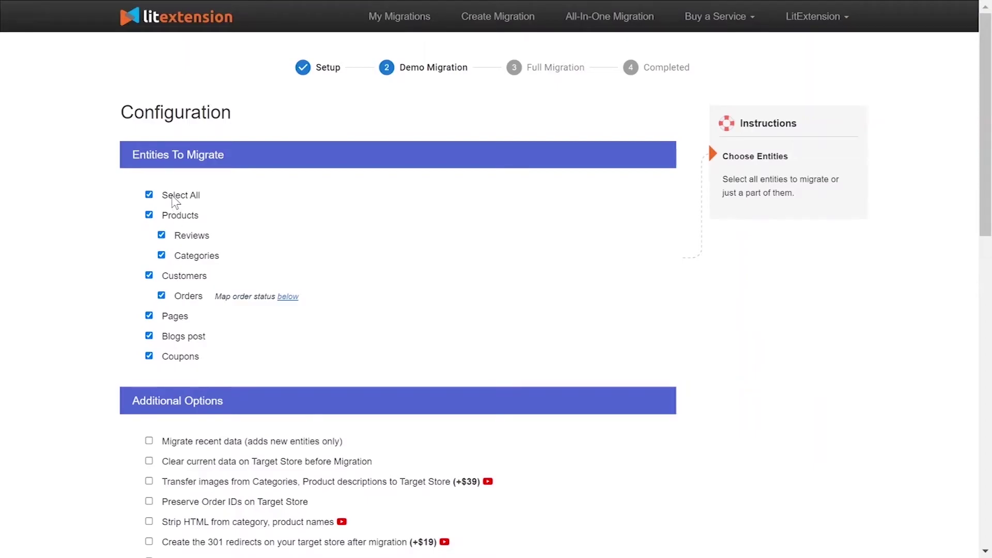
scroll(127, 218, "down", 5)
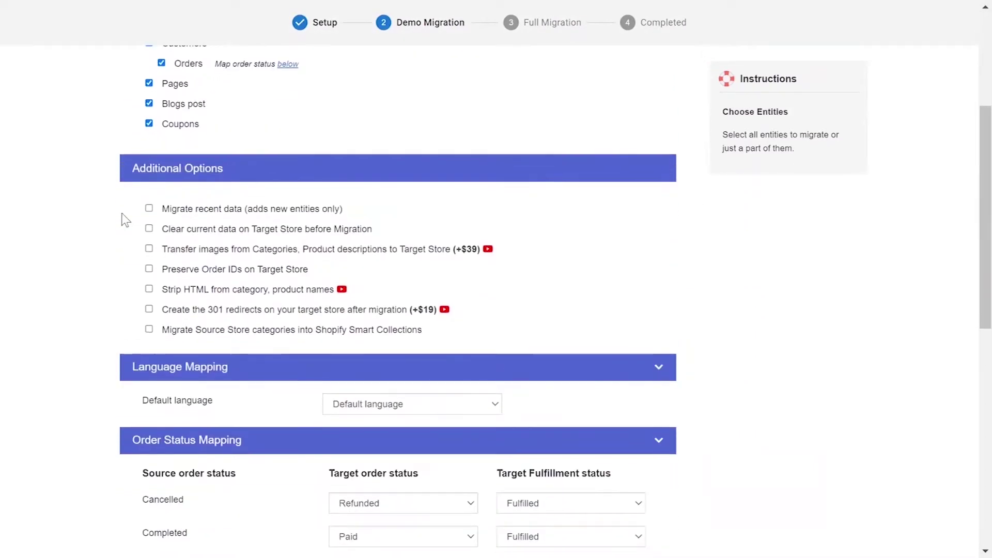
mouse_move(228, 222)
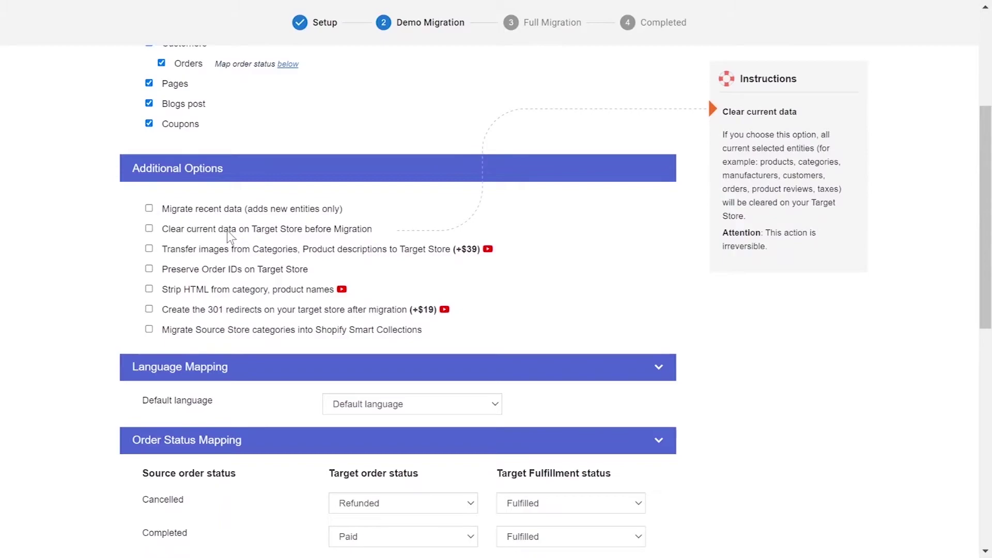
mouse_move(226, 249)
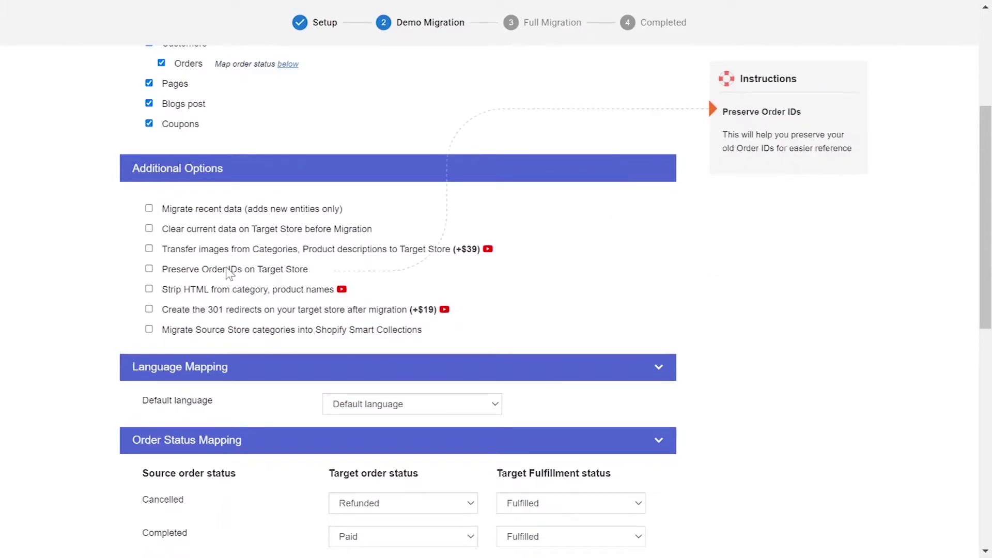
mouse_move(228, 291)
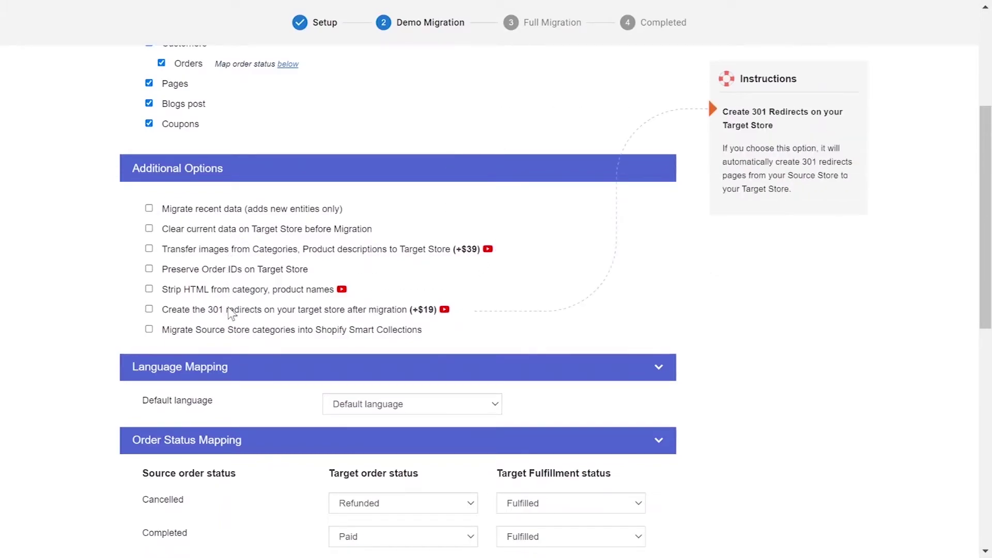
mouse_move(316, 335)
left_click(444, 309)
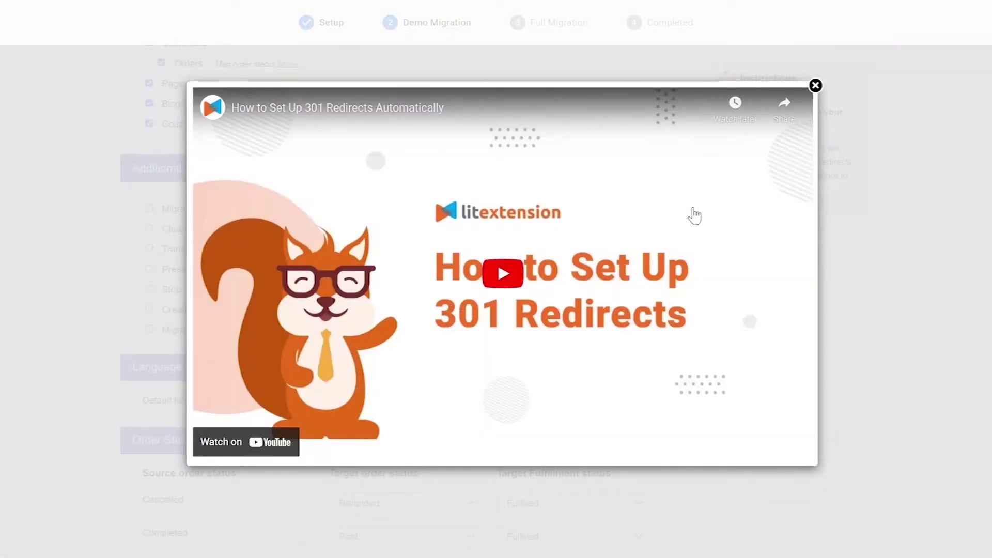
left_click(816, 85)
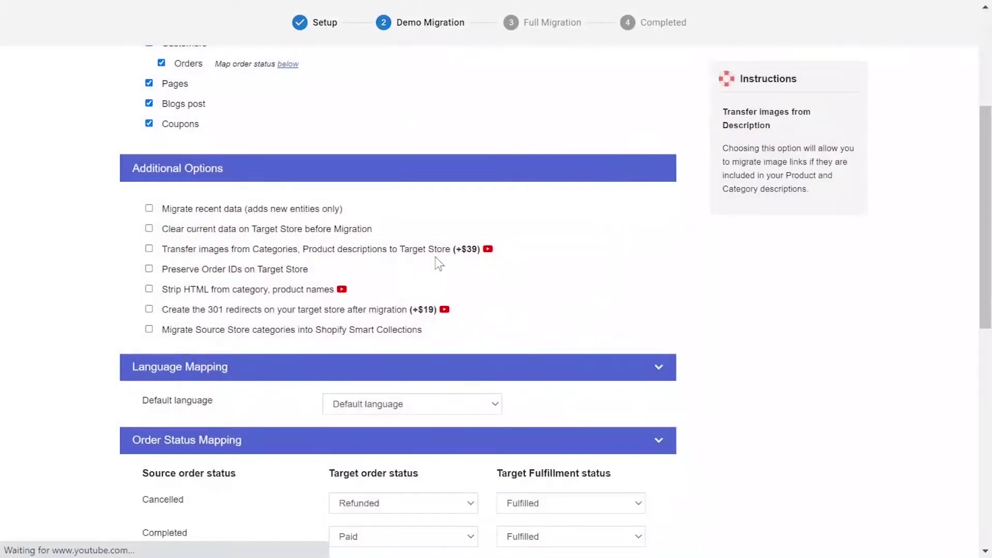
left_click(343, 288)
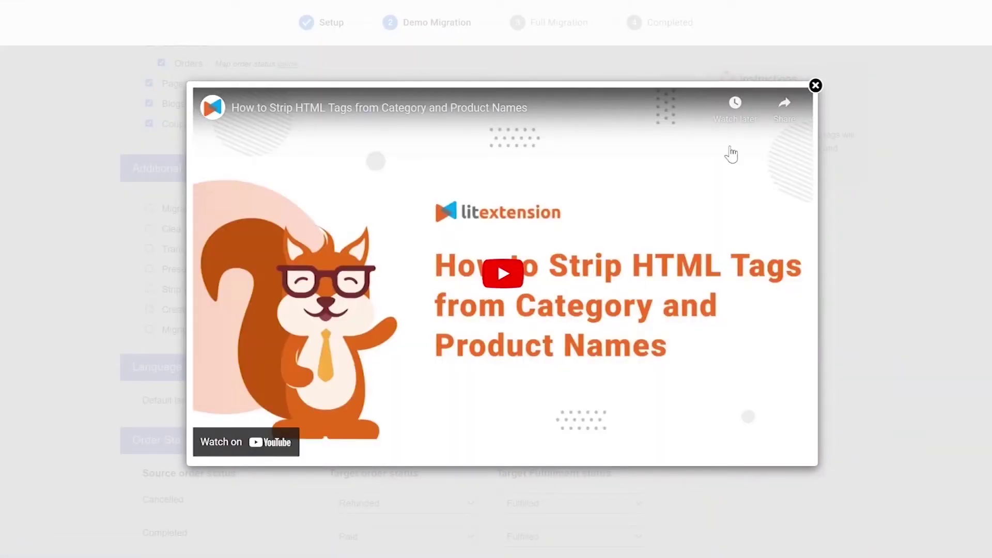
left_click(815, 86)
scroll(471, 274, "down", 5)
Step: Map Cancelled orders to Refunded and Unfulfilled, and keep Completed orders as Paid and Fulfilled
left_click(471, 274)
left_click(448, 347)
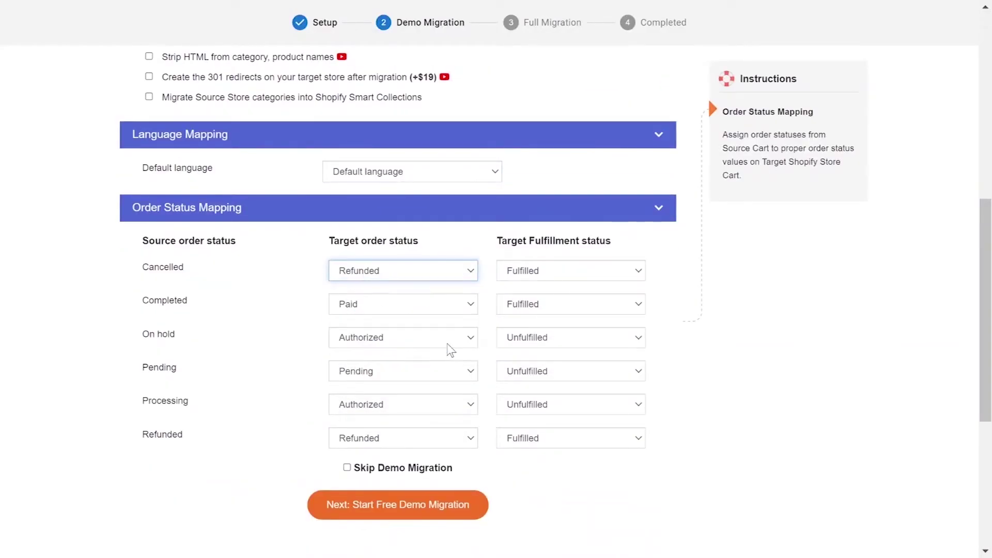
left_click(563, 271)
left_click(543, 286)
left_click(455, 305)
left_click(450, 332)
left_click(538, 309)
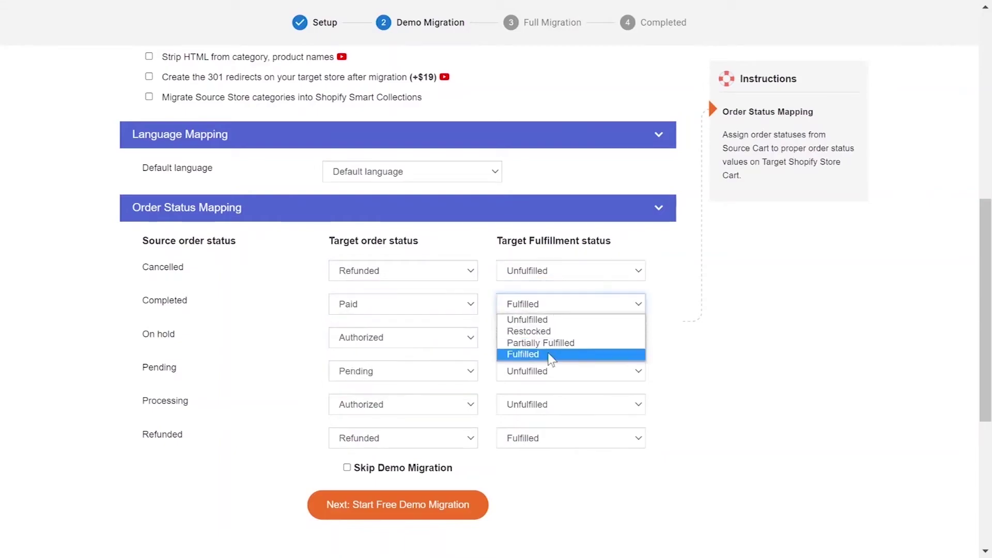
left_click(549, 354)
Step: Map On hold to Pending/Unfulfilled, keep Pending/Unfulfilled, and set Processing to Authorized/Partially Fulfilled
left_click(421, 339)
left_click(420, 398)
left_click(569, 344)
left_click(556, 350)
left_click(420, 371)
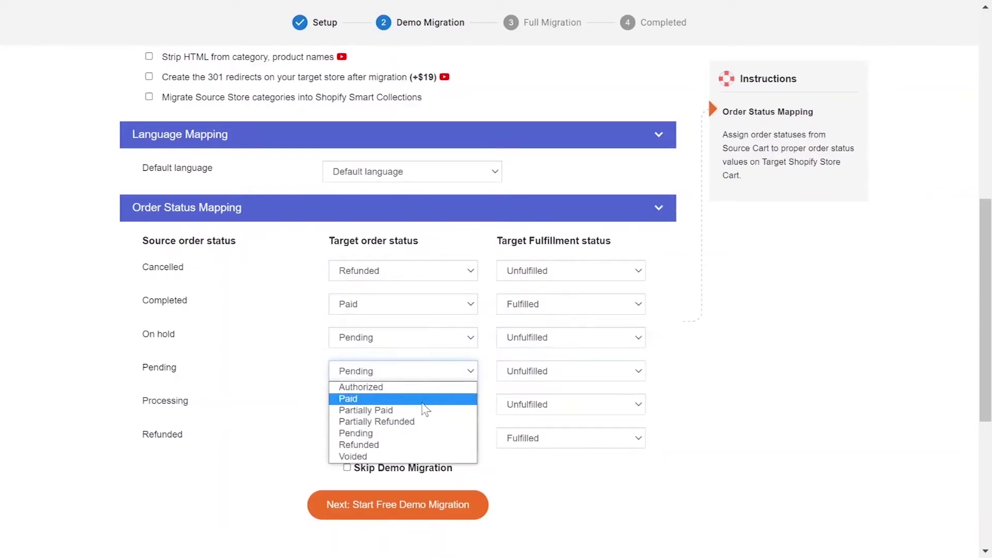
left_click(425, 430)
left_click(560, 371)
left_click(560, 384)
left_click(448, 404)
left_click(449, 420)
left_click(566, 404)
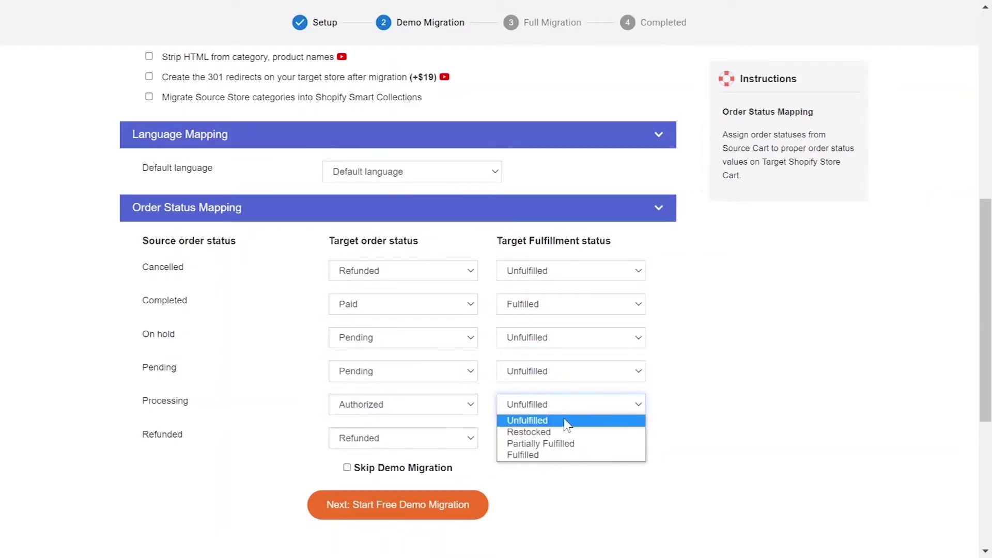
left_click(541, 443)
Step: Skip the demo migration and start the full migration
scroll(535, 494, "down", 2)
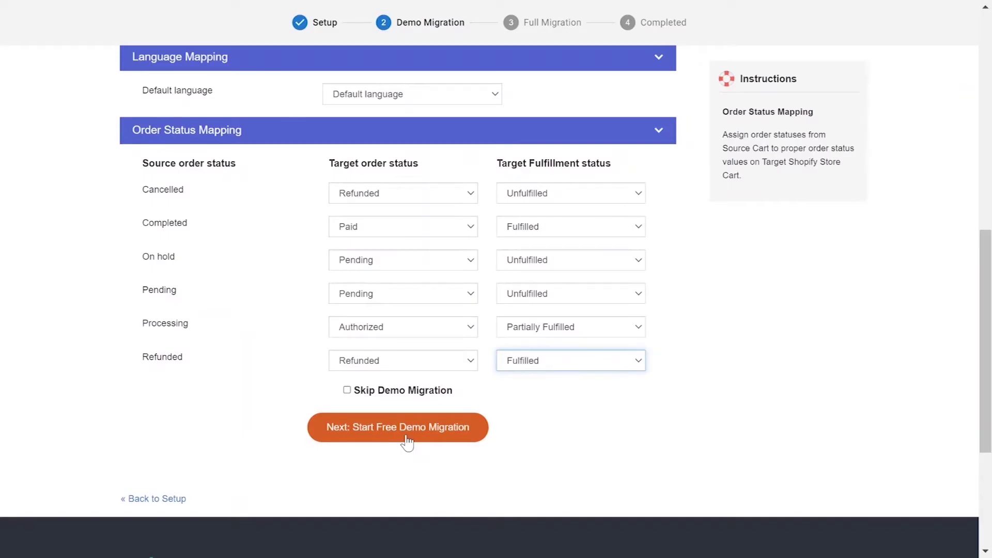
left_click(347, 390)
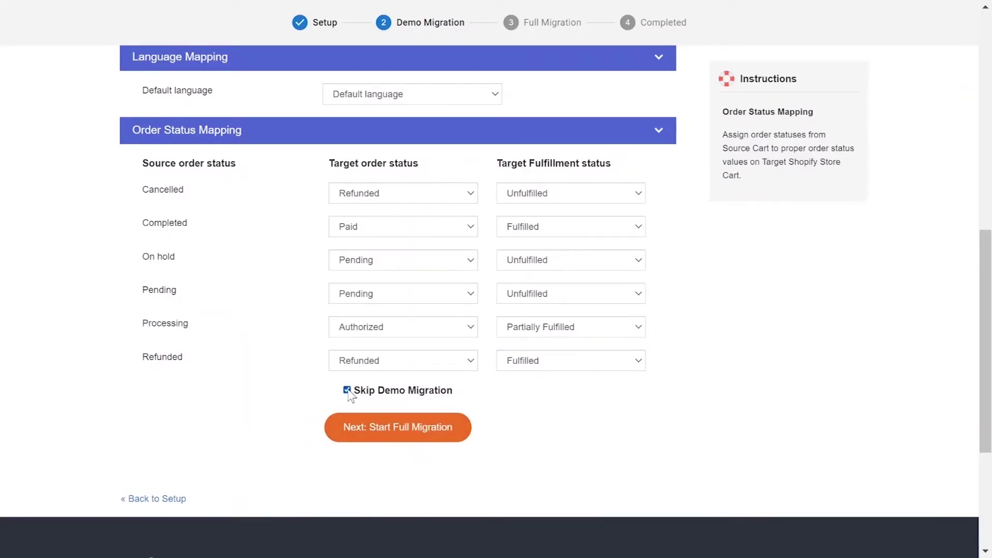
left_click(369, 439)
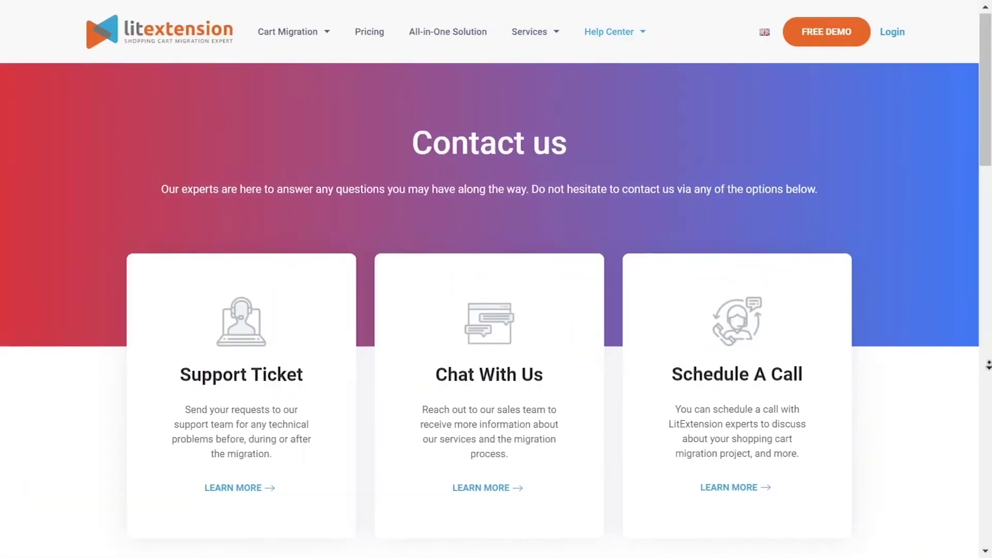
scroll(989, 376, "down", 4)
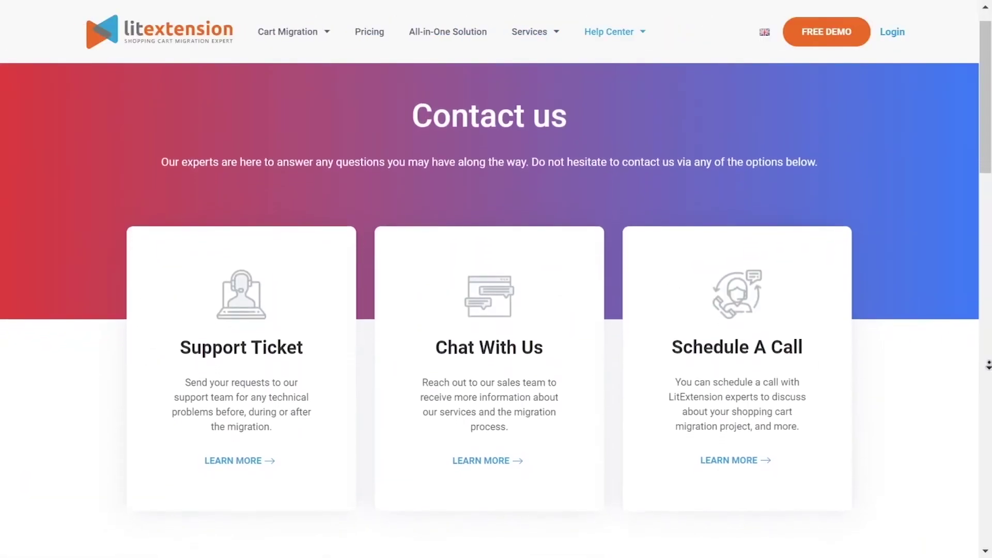
scroll(989, 376, "down", 5)
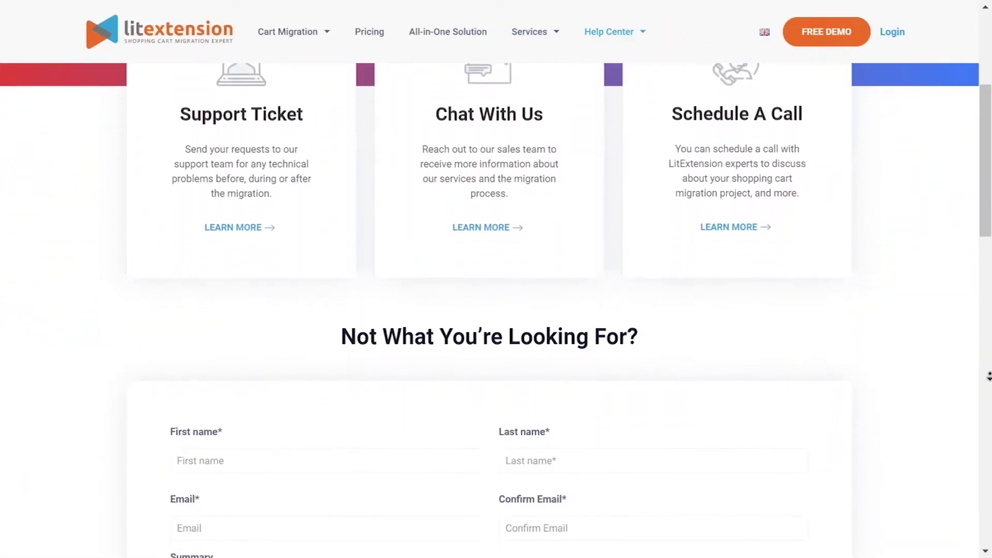
scroll(989, 376, "down", 4)
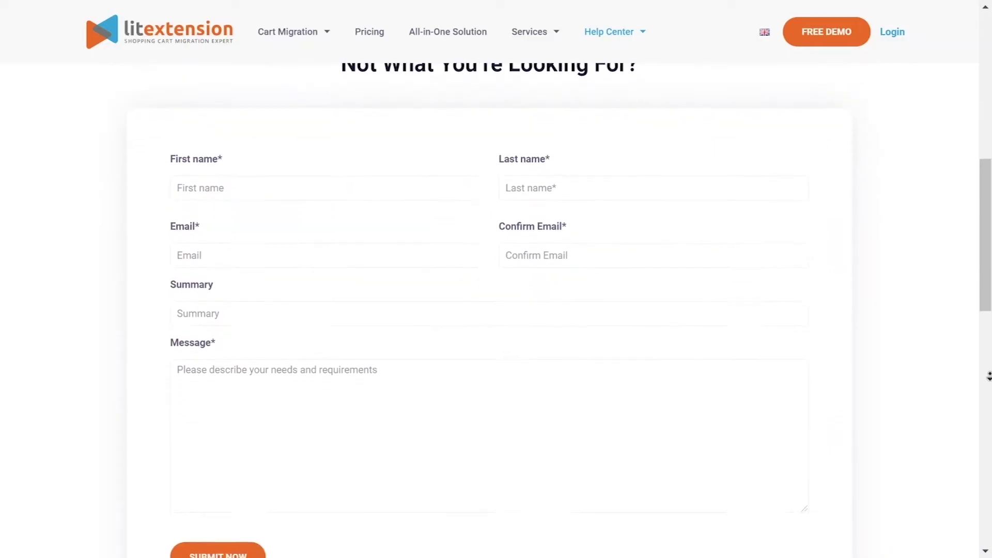